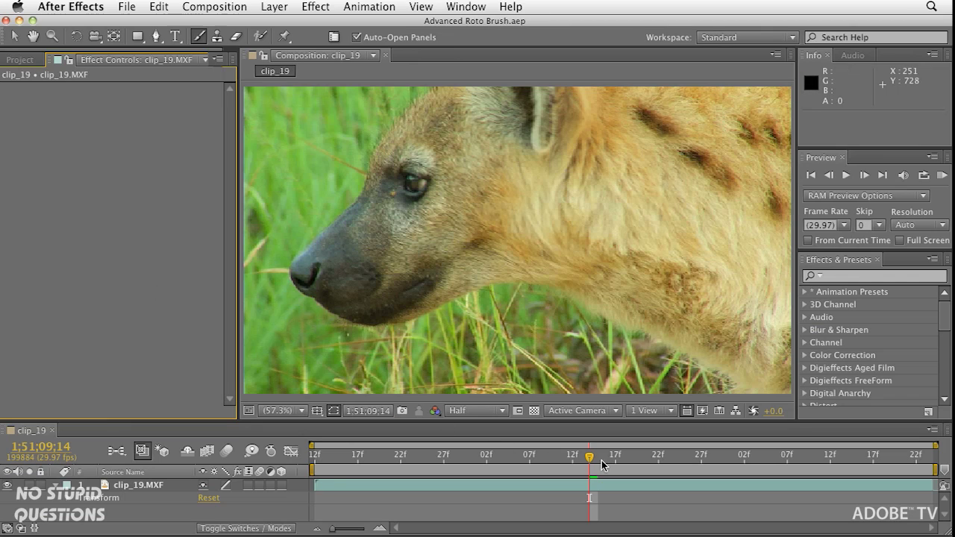
- Set the current time to 1;51;09;13 and open the clip_19.MXF layer in its own layer view
drag(589, 461, 480, 472)
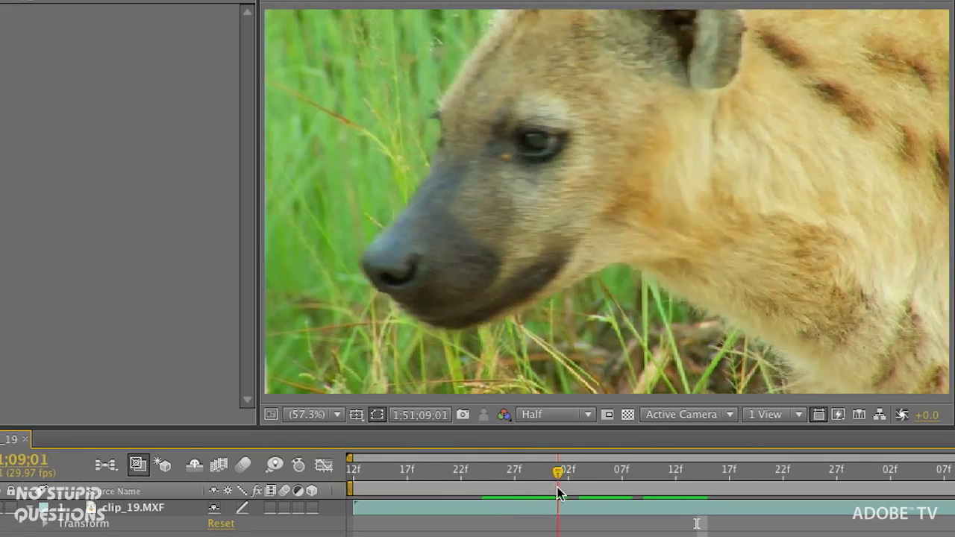
drag(560, 493, 681, 486)
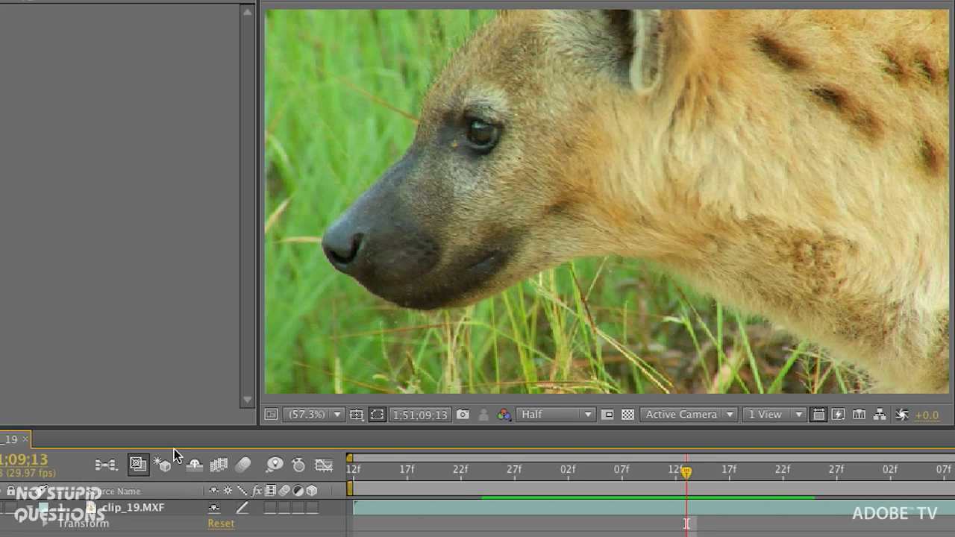
double_click(91, 509)
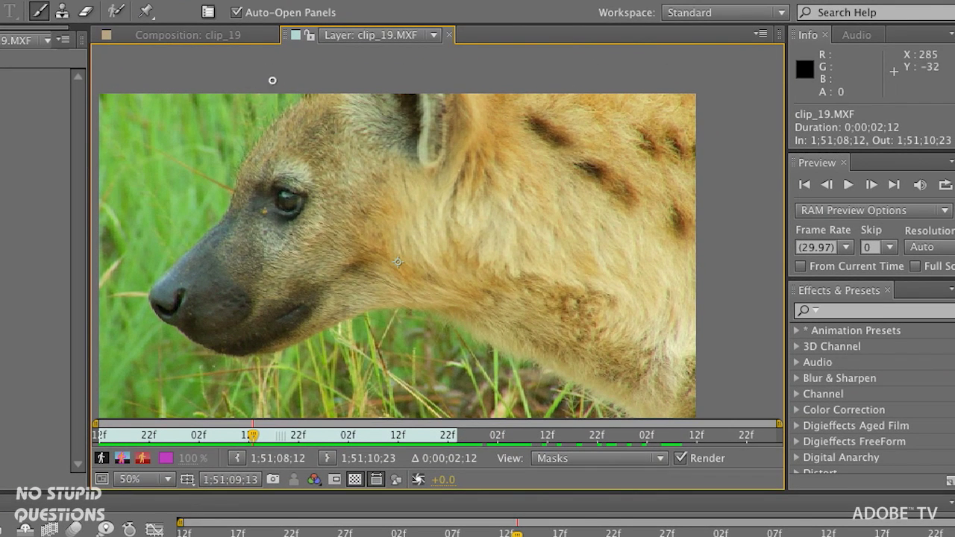
- With an enlarged Roto Brush, paint foreground strokes over the hyena's snout, neck, body and forehead
click(109, 11)
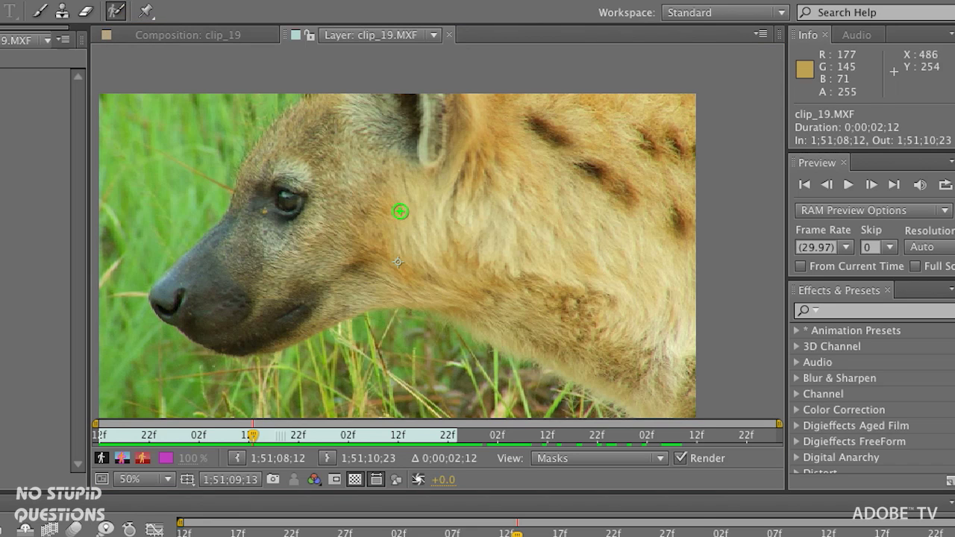
ctrl+drag(434, 194, 463, 194)
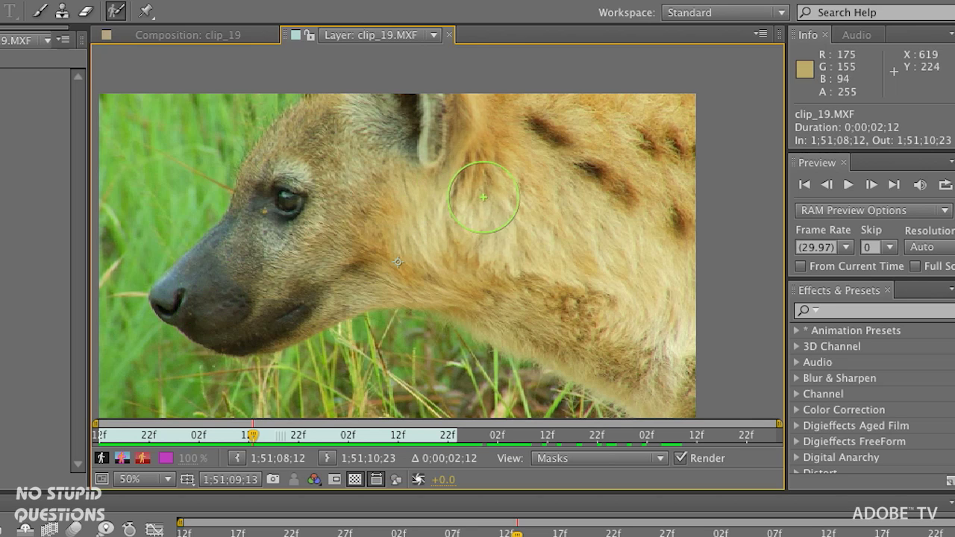
mouse_move(214, 291)
mouse_down()
mouse_move(273, 239)
mouse_move(417, 174)
mouse_move(597, 140)
mouse_move(723, 132)
mouse_up()
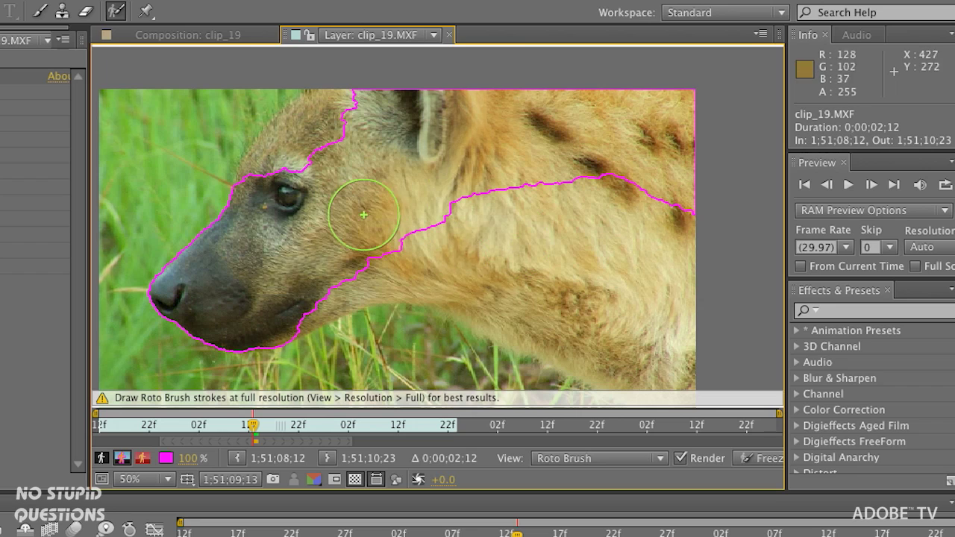
mouse_move(317, 269)
mouse_down()
mouse_move(392, 241)
mouse_move(463, 240)
mouse_move(732, 284)
mouse_up()
drag(440, 260, 665, 320)
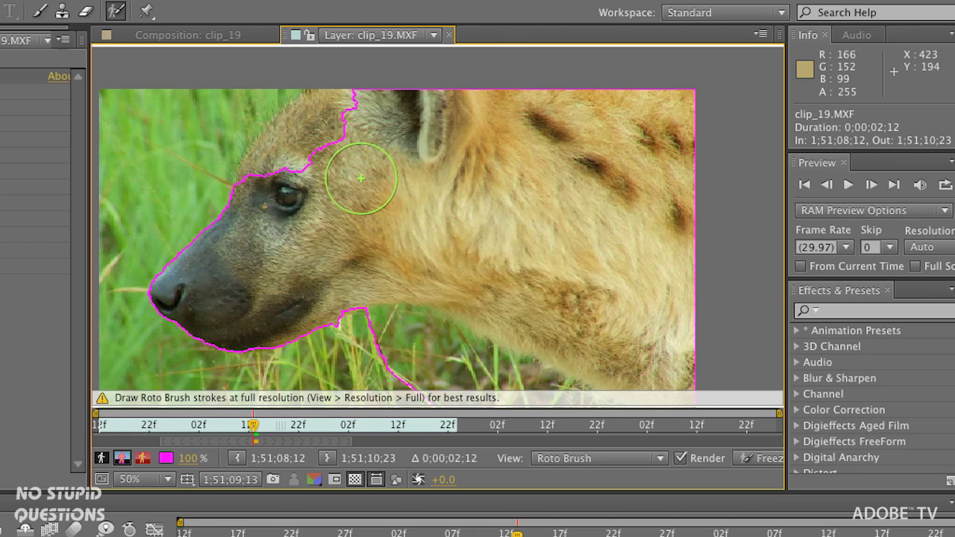
drag(362, 152, 343, 152)
mouse_move(334, 99)
mouse_down()
mouse_move(269, 154)
mouse_move(255, 188)
mouse_up()
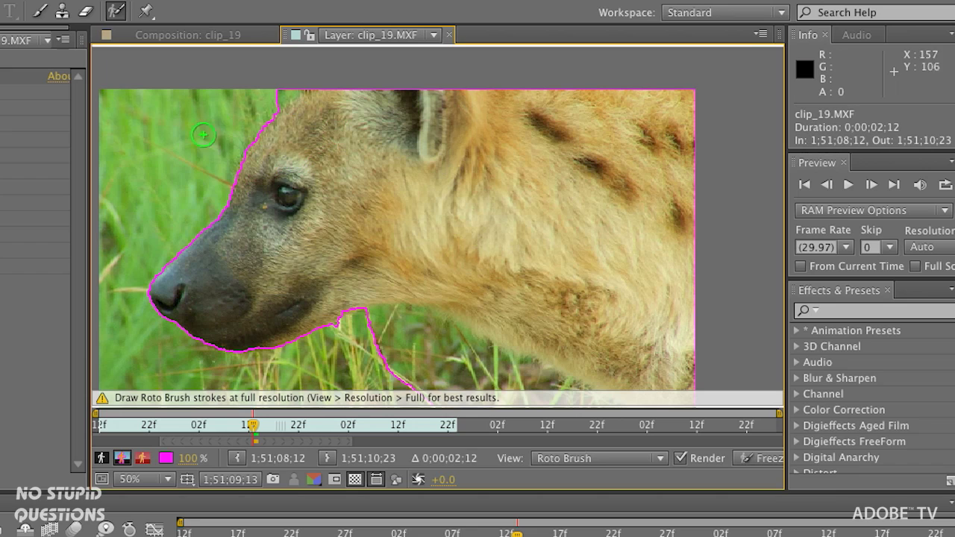
- Paint background strokes over the grass in front of the hyena's face and beneath its jaw and neck
key(alt)
drag(240, 102, 123, 285)
mouse_move(318, 367)
mouse_down()
mouse_move(380, 356)
mouse_move(559, 401)
mouse_up()
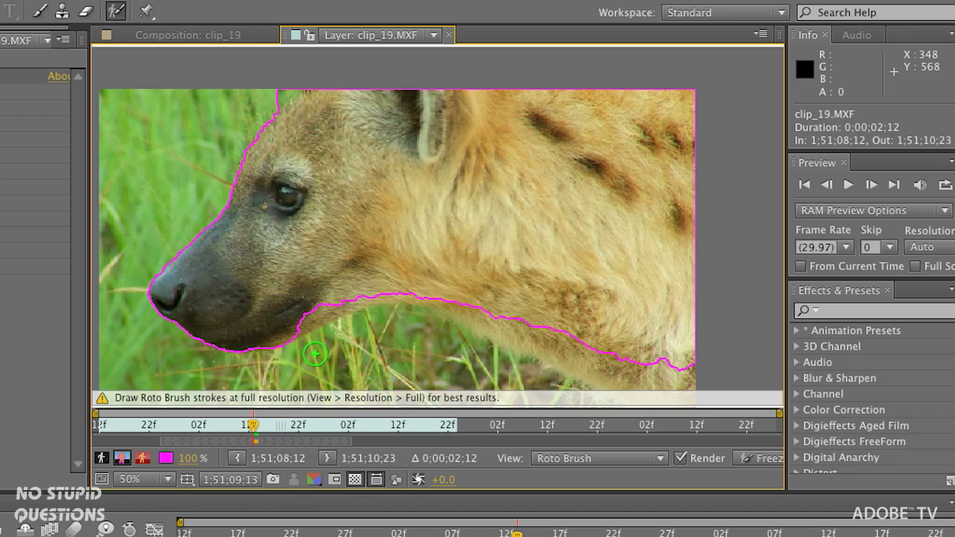
- At 100% magnification, refine the matte under the jaw with foreground strokes along the fur and background strokes over the grass
click(167, 480)
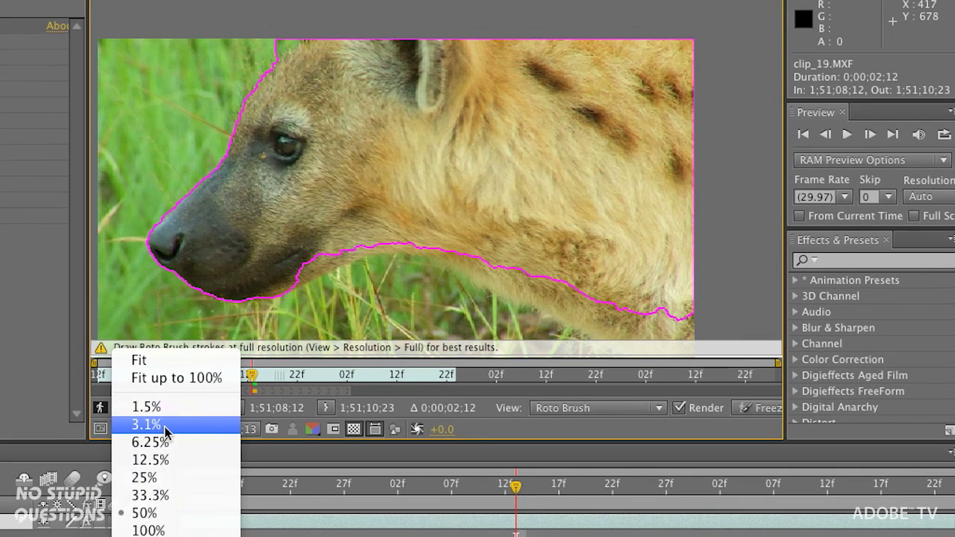
click(171, 530)
mouse_move(286, 209)
mouse_down()
mouse_move(335, 177)
mouse_move(461, 47)
mouse_move(412, 157)
mouse_move(397, 133)
mouse_up()
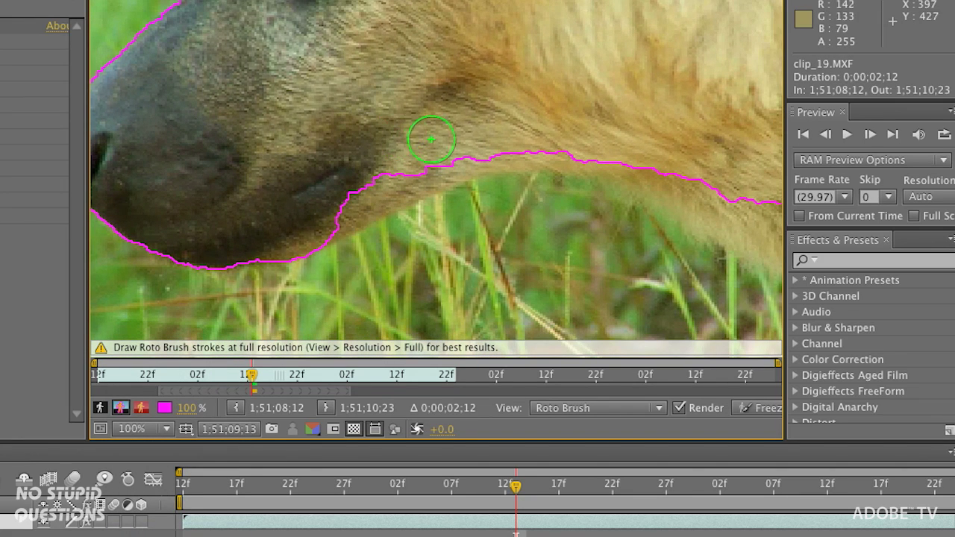
drag(326, 219, 403, 194)
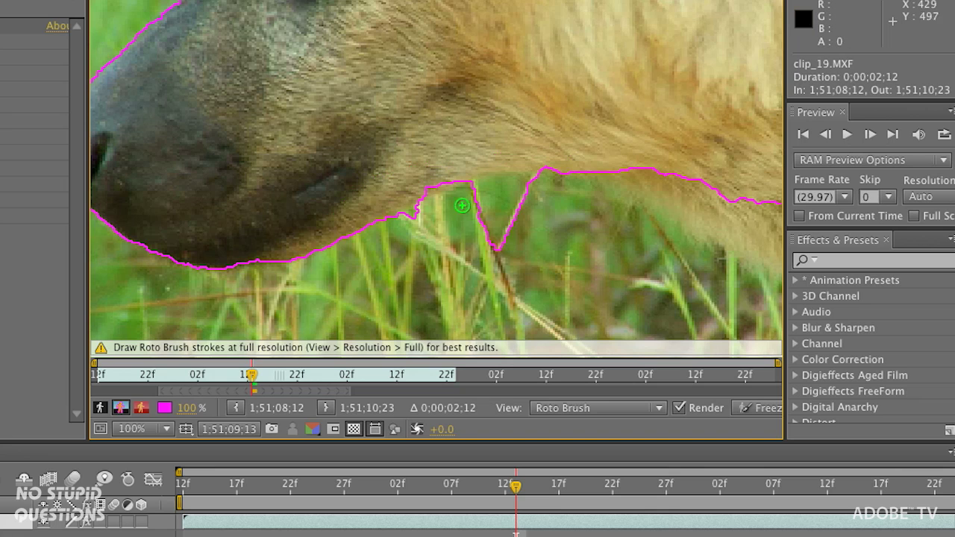
mouse_move(424, 209)
mouse_down()
mouse_move(412, 216)
mouse_move(497, 187)
mouse_move(557, 191)
mouse_up()
drag(454, 155, 591, 160)
drag(694, 202, 559, 154)
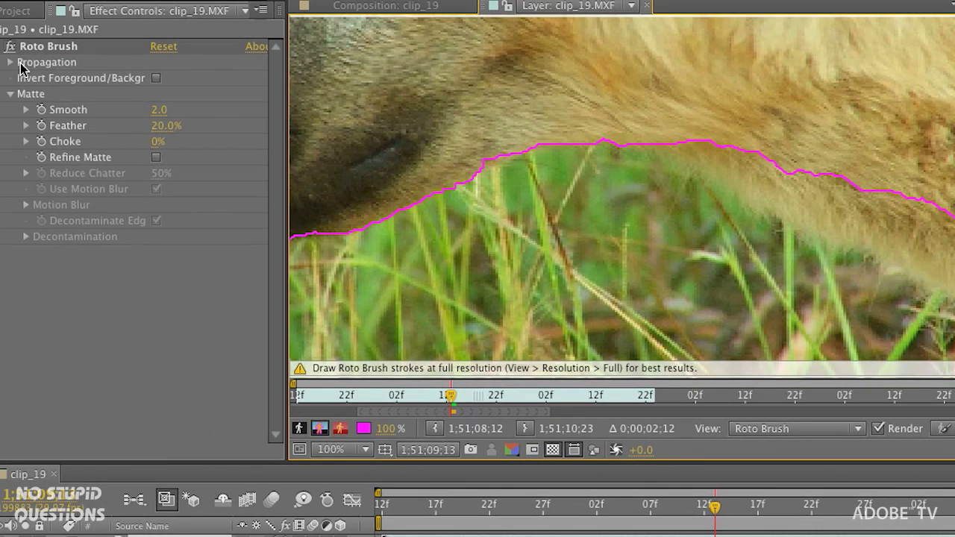
- Set the Roto Brush propagation Search Radius to 5
click(11, 63)
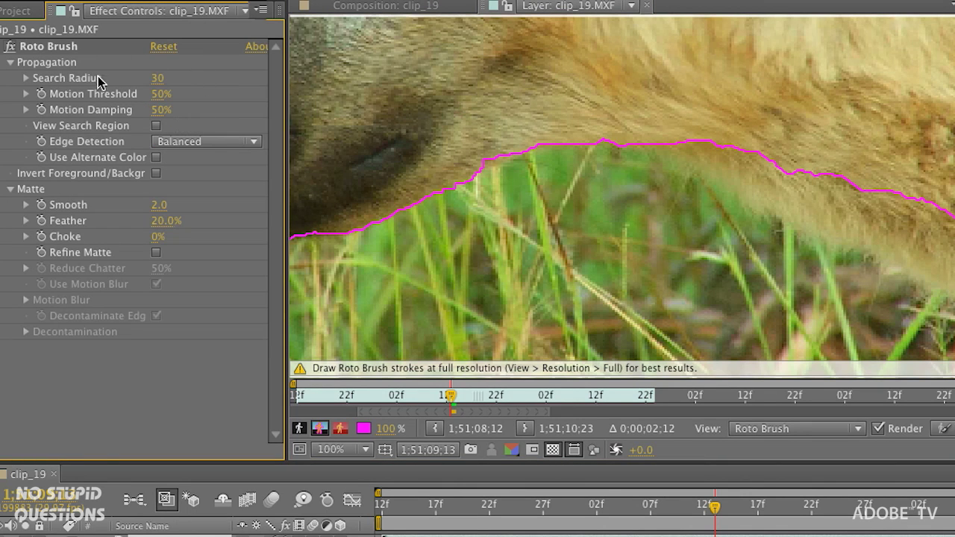
click(158, 79)
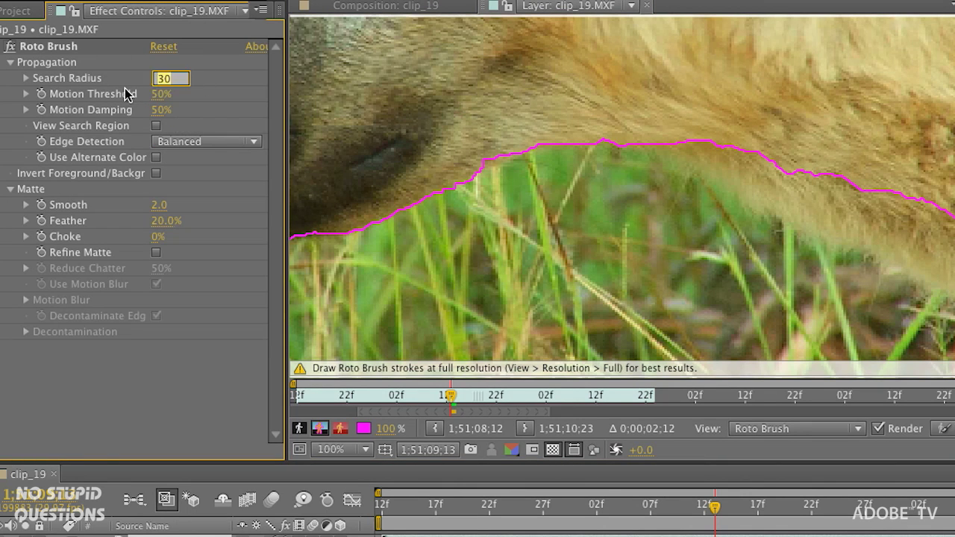
text(5)
key(Return)
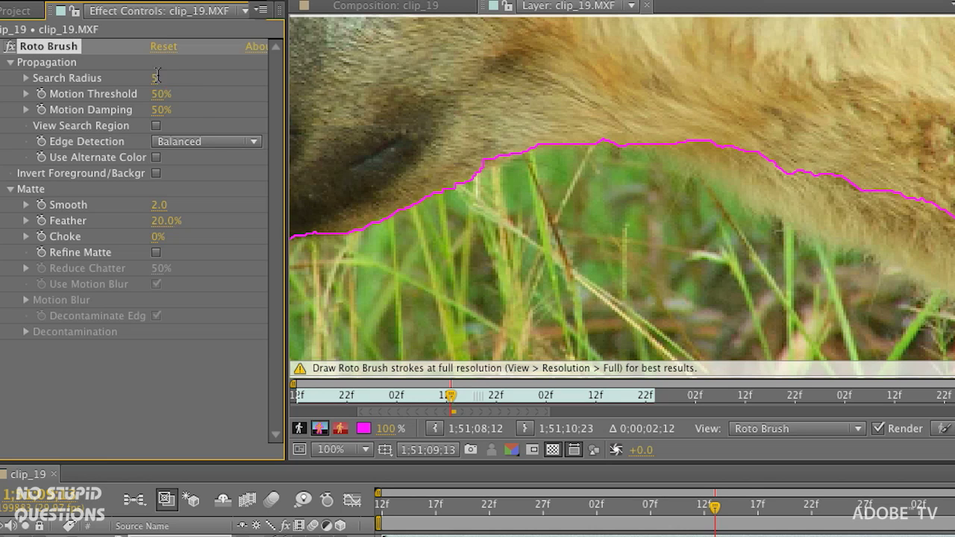
- Extend the foreground along the underside of the neck and exclude the grass below the chest
mouse_move(695, 196)
mouse_down()
mouse_move(532, 171)
mouse_move(537, 123)
mouse_move(840, 226)
mouse_up()
mouse_move(446, 131)
mouse_down()
mouse_move(597, 191)
mouse_move(622, 221)
mouse_move(699, 254)
mouse_up()
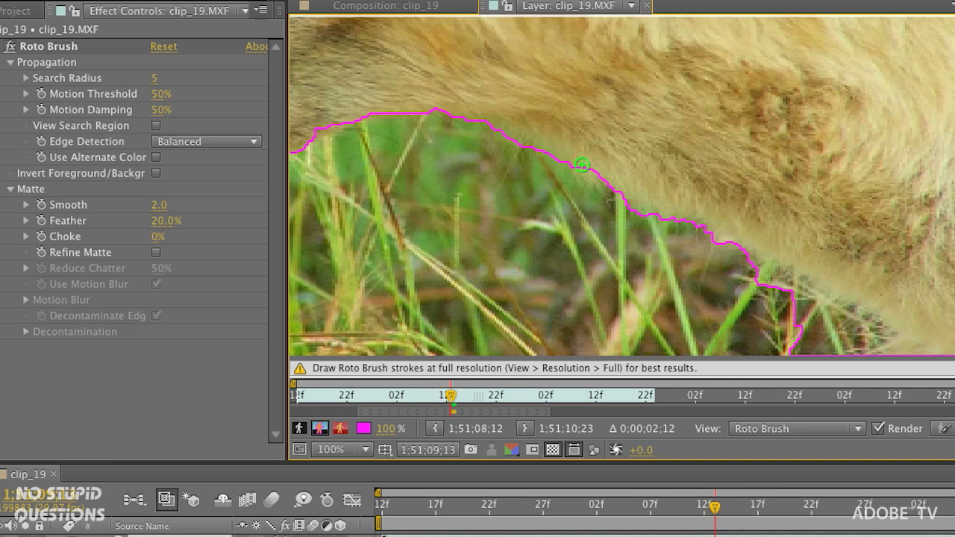
mouse_move(758, 264)
mouse_down()
mouse_move(822, 320)
mouse_move(870, 322)
mouse_move(869, 346)
mouse_up()
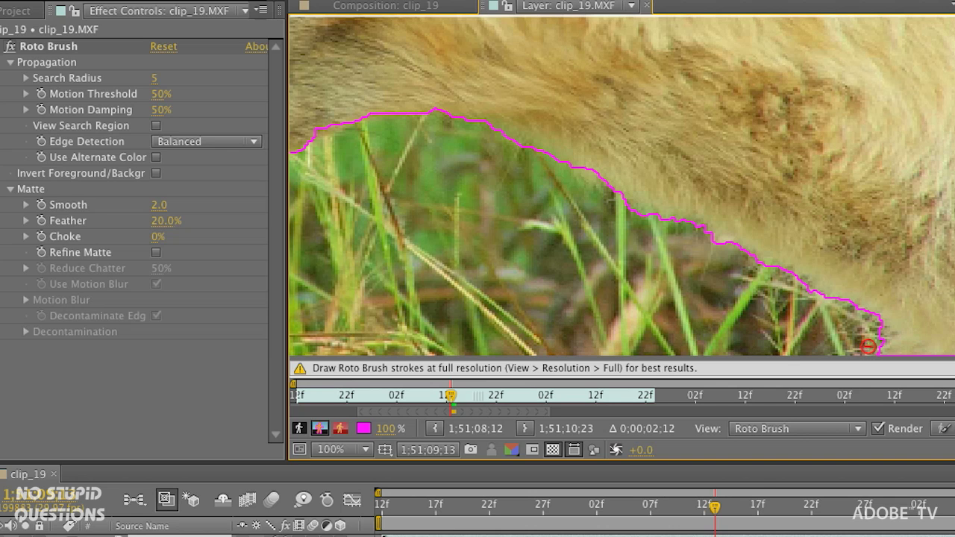
- Touch up the outline along the jaw and chin with short foreground strokes
drag(689, 193, 752, 158)
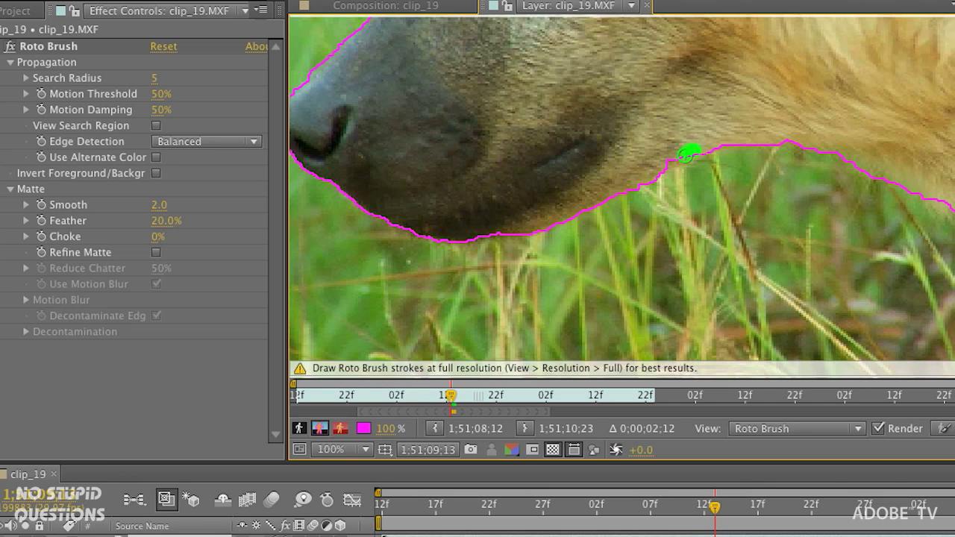
drag(663, 159, 660, 162)
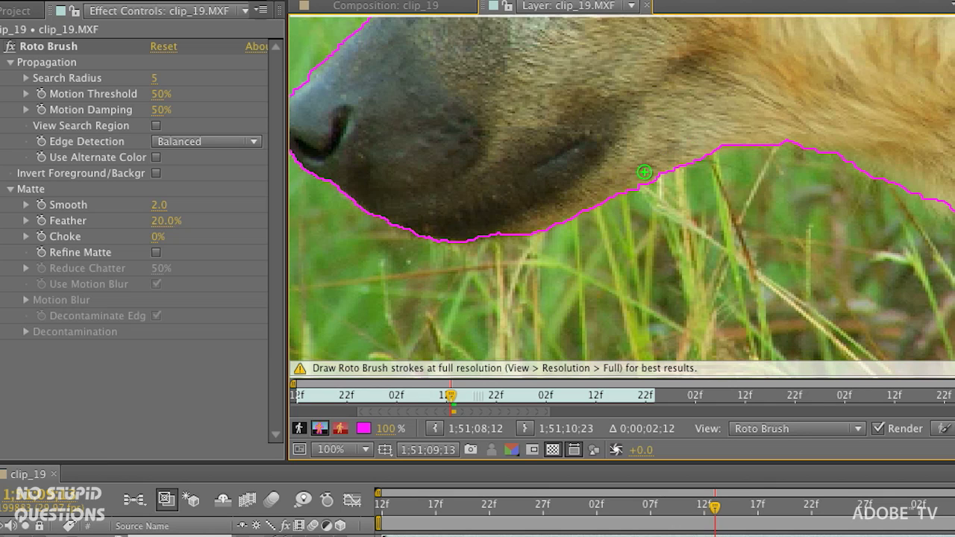
mouse_move(569, 140)
mouse_down()
mouse_move(655, 122)
mouse_move(686, 144)
mouse_up()
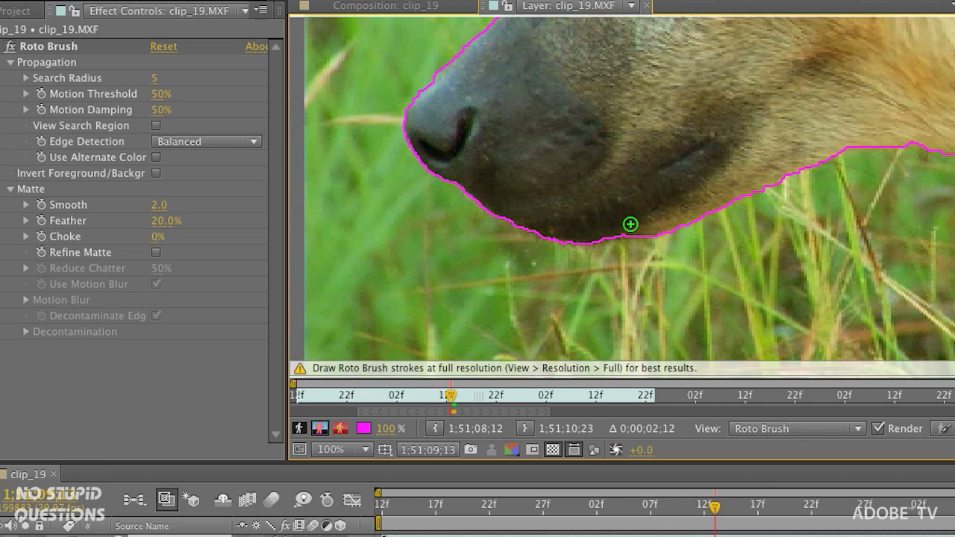
drag(592, 236, 595, 232)
- Add short foreground strokes along the forehead so the outline follows the fur above the eye
drag(537, 173, 584, 288)
mouse_move(596, 136)
mouse_down()
mouse_move(605, 147)
mouse_move(575, 241)
mouse_up()
drag(654, 97, 606, 186)
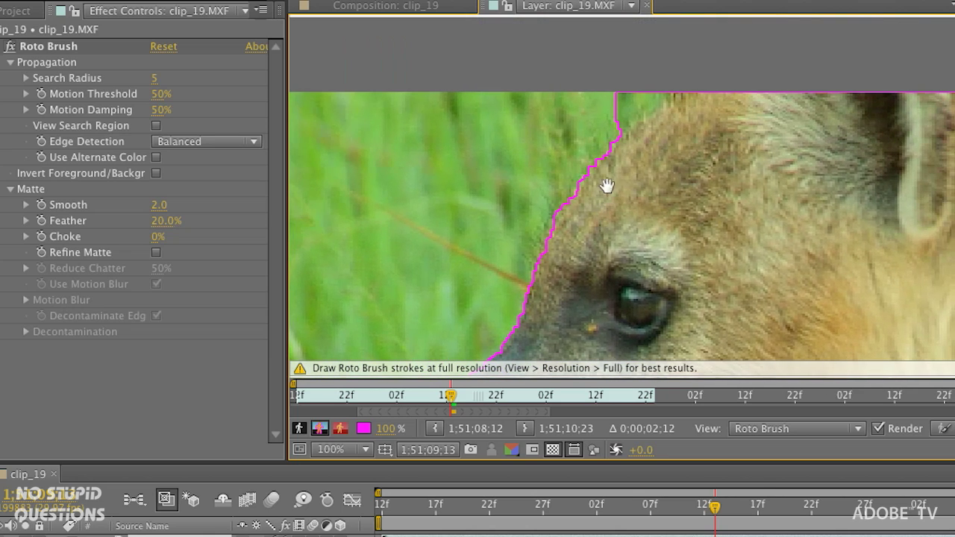
drag(612, 127, 650, 88)
drag(617, 231, 615, 124)
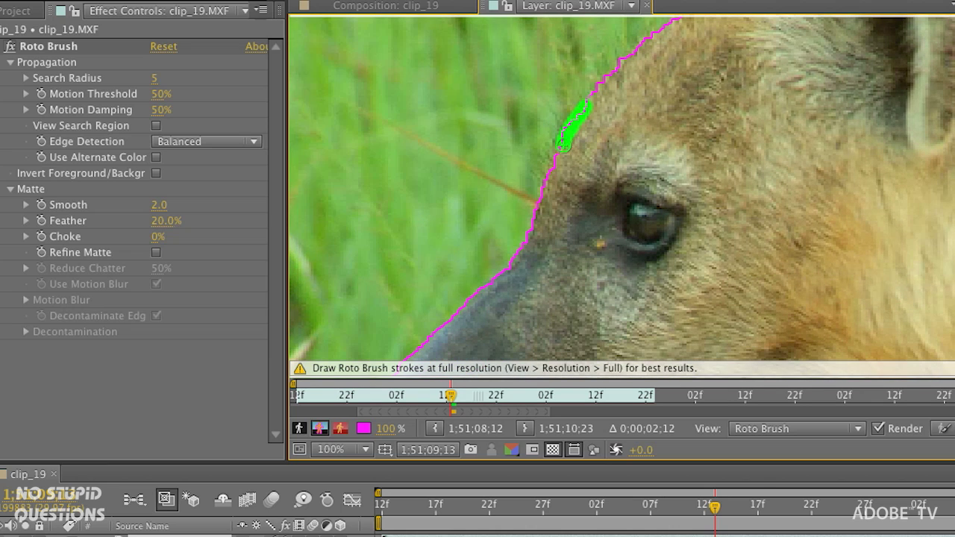
drag(575, 93, 555, 121)
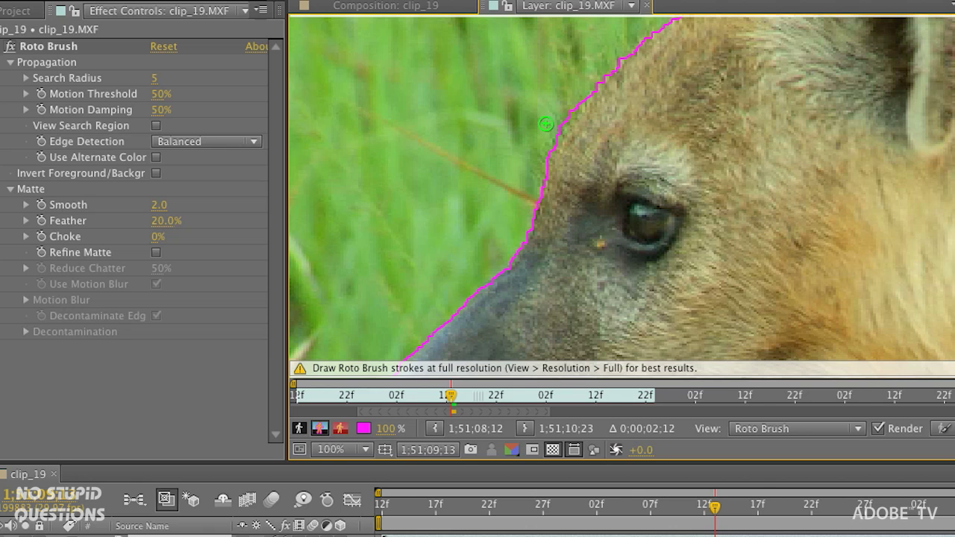
drag(635, 154, 620, 79)
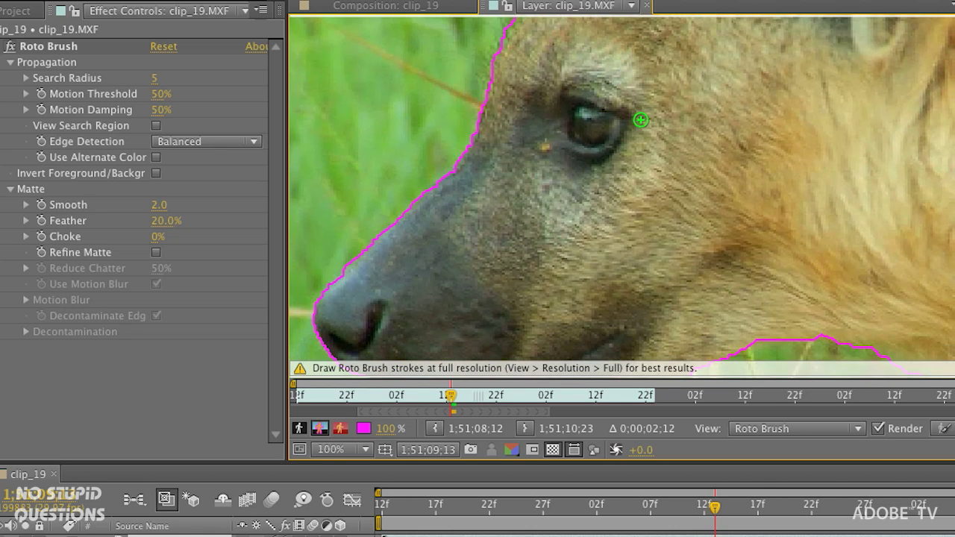
- Set the Roto Brush edge detection to Favor Current Edges and play the clip forward to propagate the outline
scroll(641, 120, down, 2)
drag(709, 153, 611, 129)
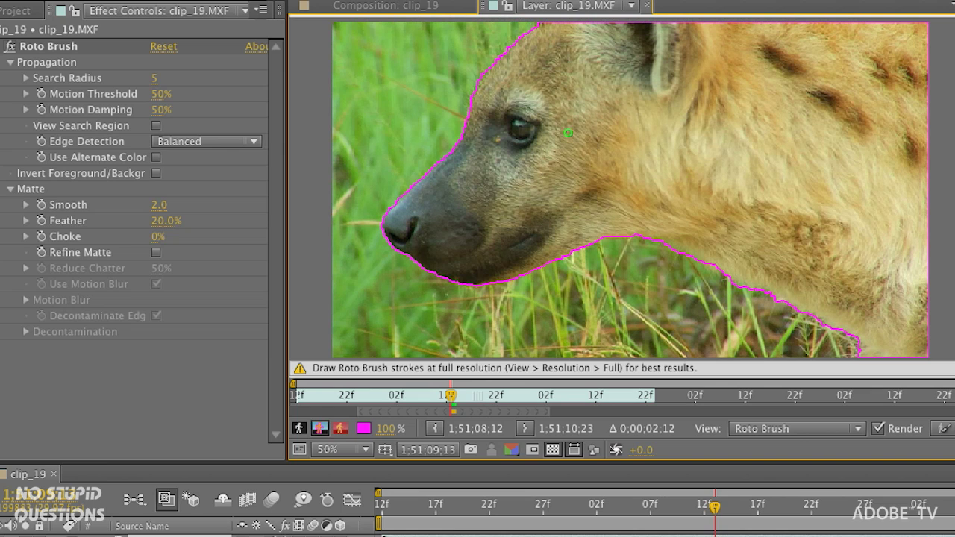
click(219, 141)
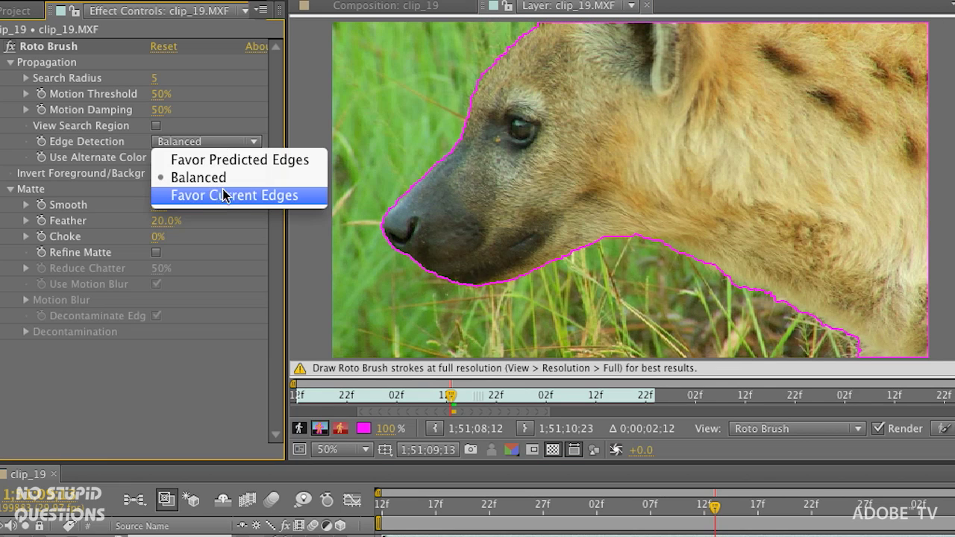
click(314, 204)
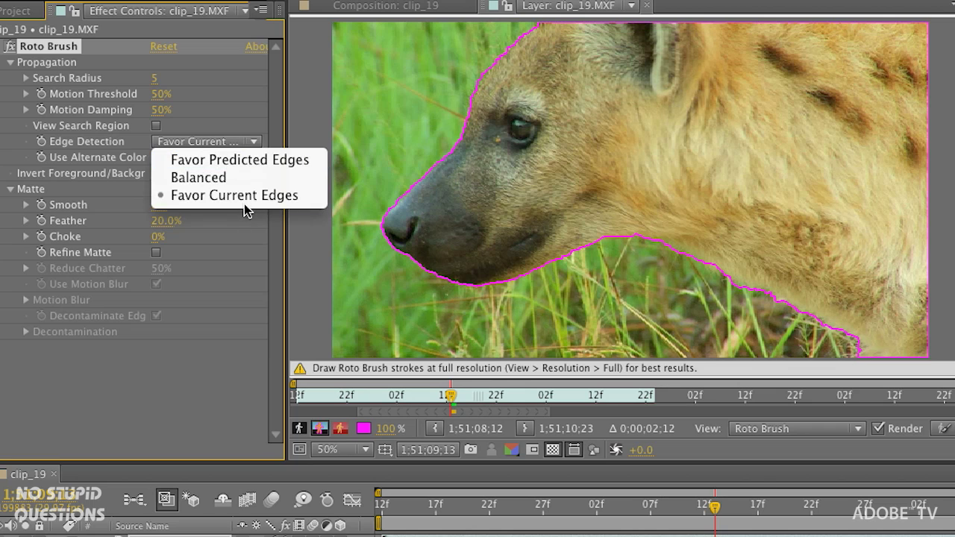
click(245, 197)
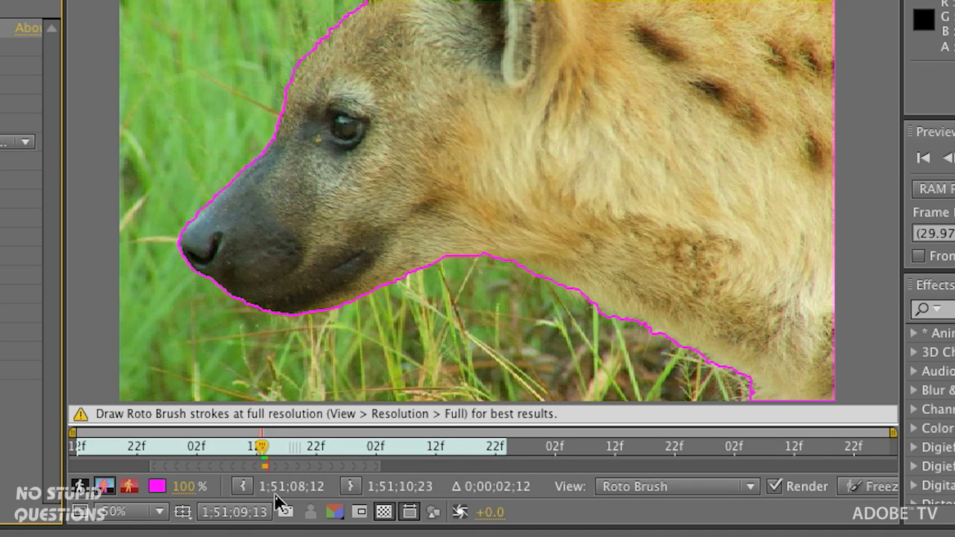
key(space)
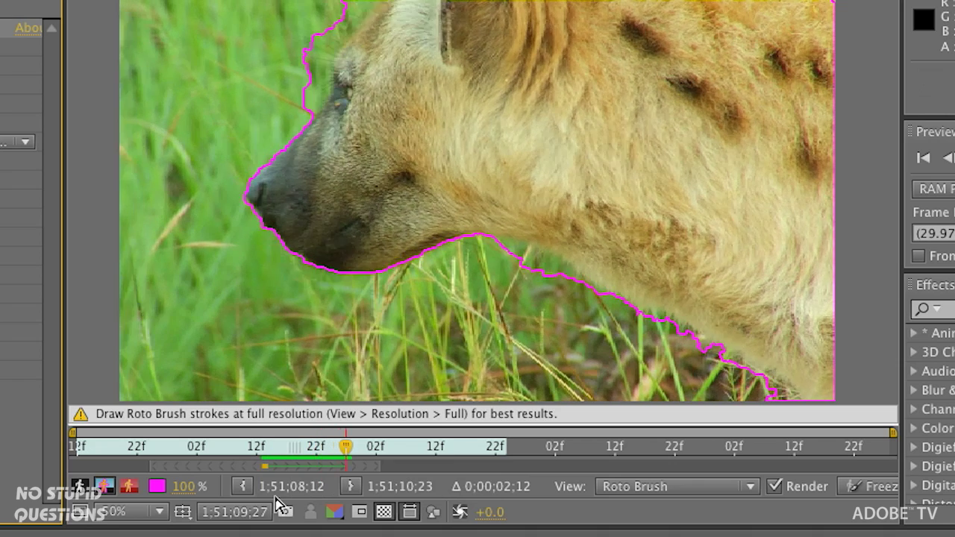
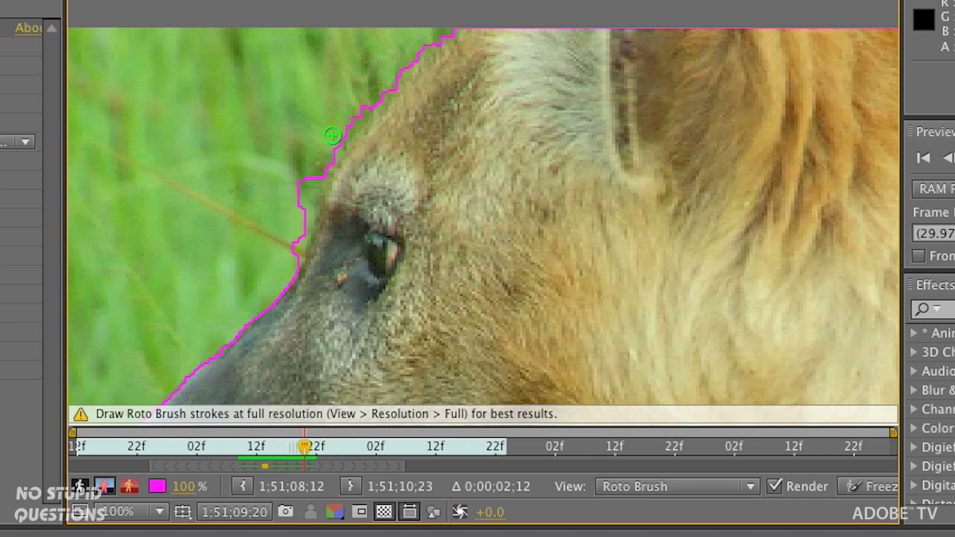
- At frame 1;51;09;19, exclude the grass beside the brow with a background stroke, and advance to frame 1;51;09;21
key(Page_Up)
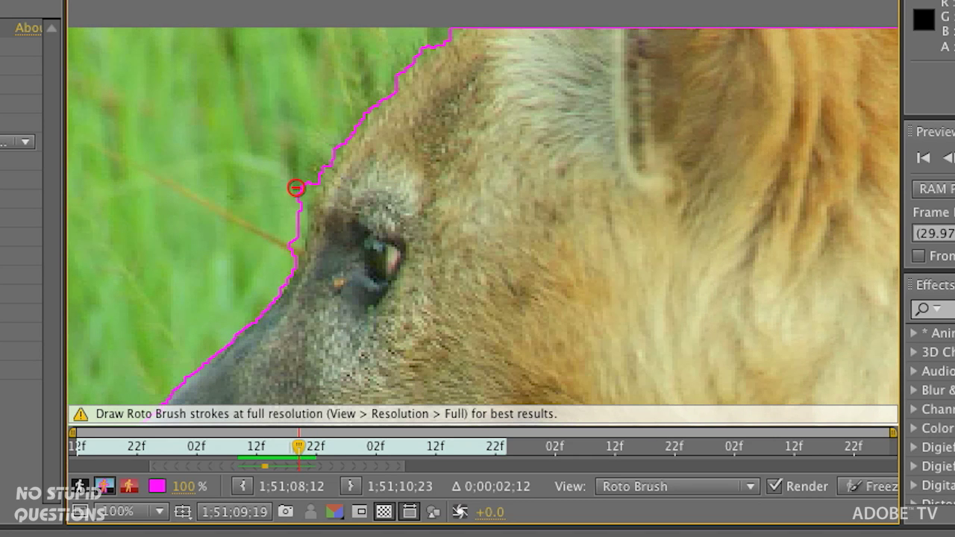
drag(294, 202, 287, 249)
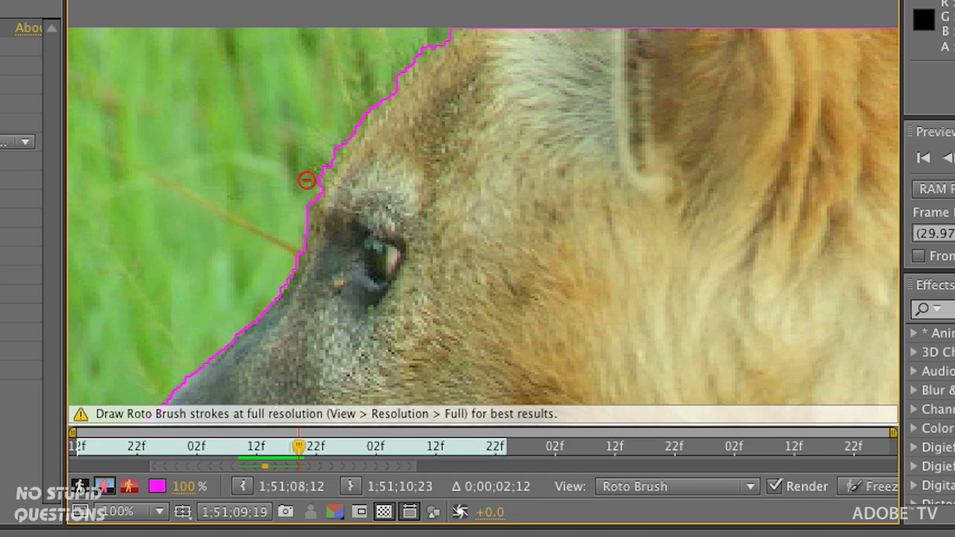
key(Page_Down)
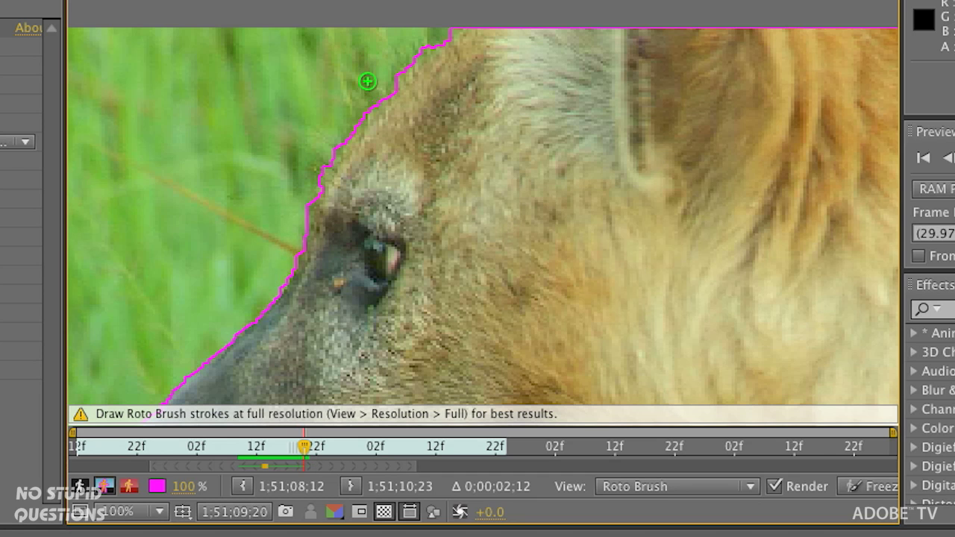
key(Page_Down)
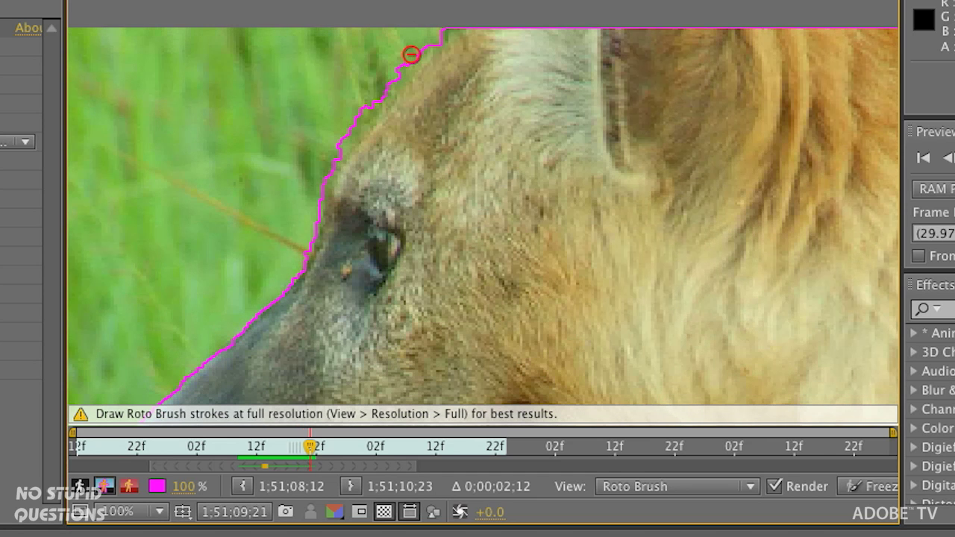
- At frame 1;51;09;21, exclude the grass along the forehead with a background stroke, and advance to frame 1;51;09;27
mouse_move(407, 56)
mouse_down()
mouse_move(356, 102)
mouse_move(325, 160)
mouse_up()
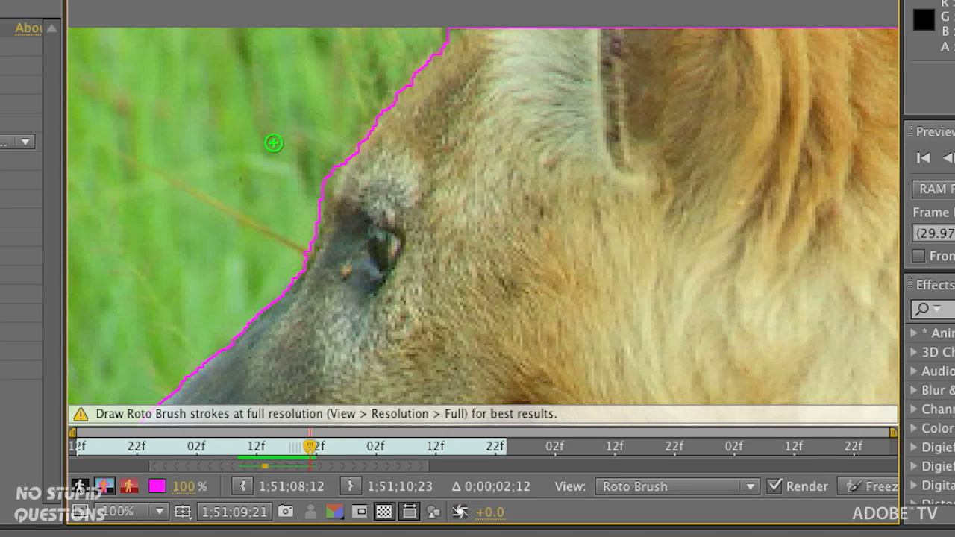
key(Page_Down)
key(Page_Down)
key(Page_Down)
key(Page_Down)
key(Page_Down)
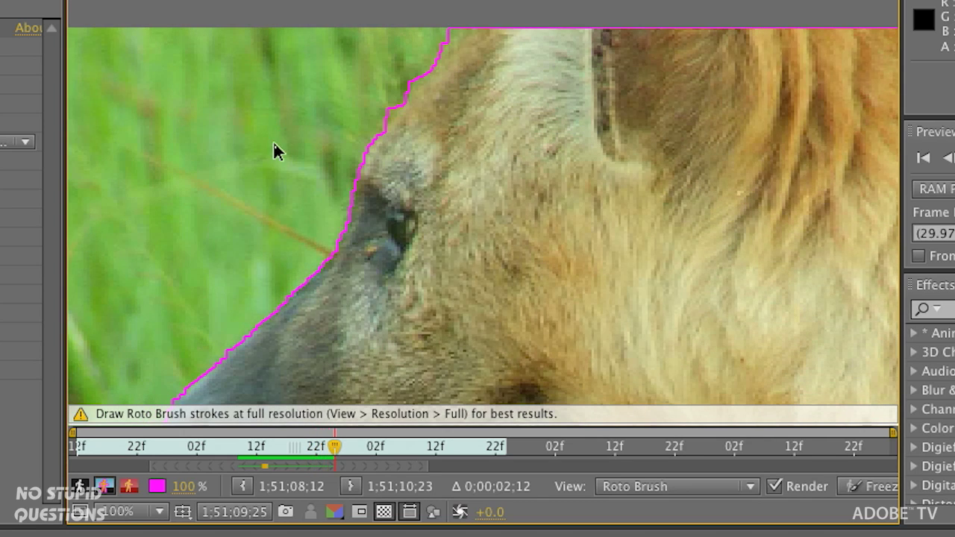
key(Page_Down)
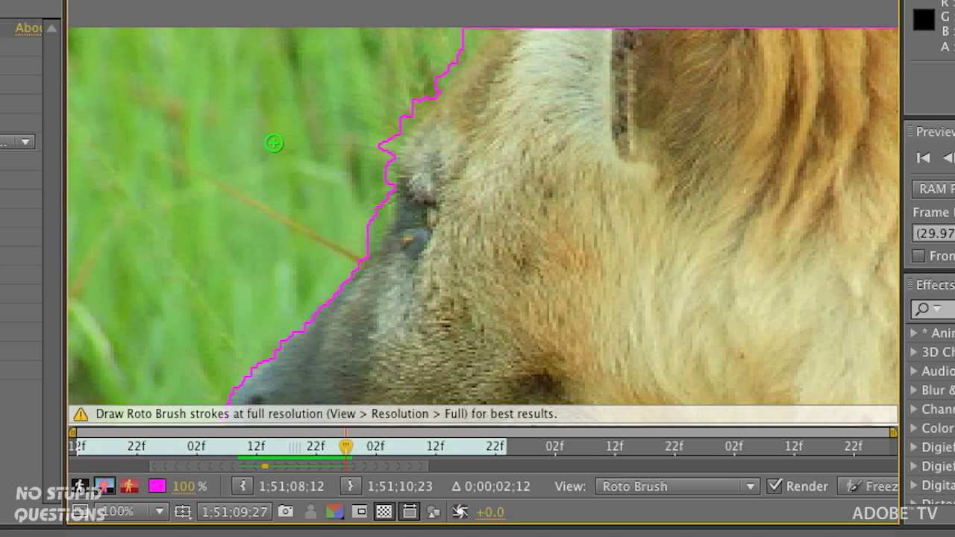
- At frame 1;51;09;27, correct the forehead, brow and eye outline by alternating background strokes on the grass with a foreground stroke on the fur
key(Page_Up)
key(Page_Down)
mouse_move(461, 38)
mouse_down()
mouse_move(377, 153)
mouse_move(378, 217)
mouse_move(344, 239)
mouse_up()
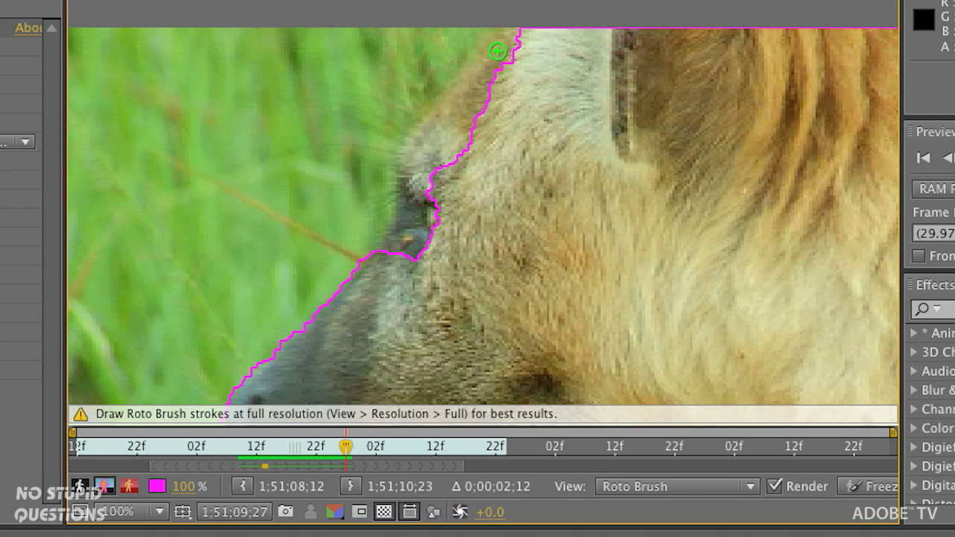
mouse_move(481, 71)
mouse_down()
mouse_move(433, 153)
mouse_move(411, 230)
mouse_move(413, 282)
mouse_up()
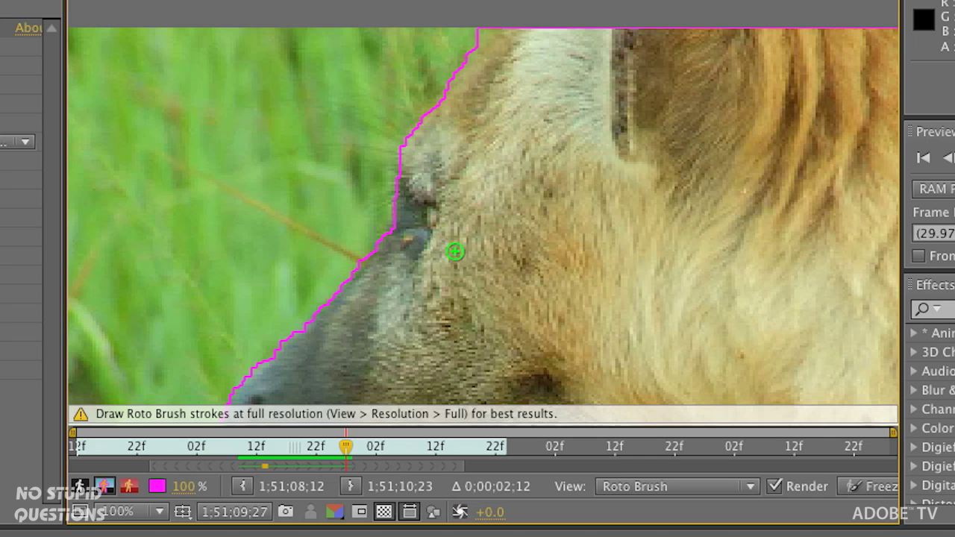
drag(477, 29, 426, 62)
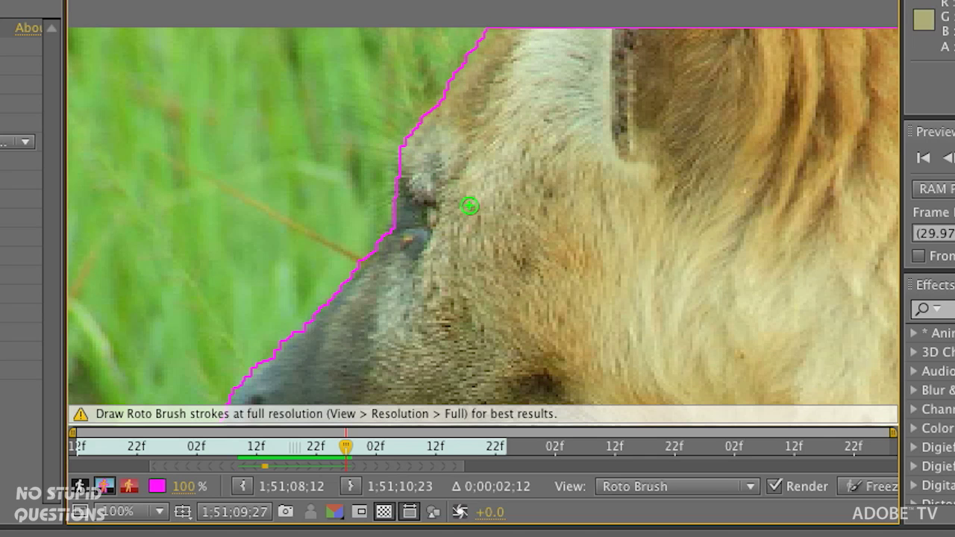
- Step forward to frame 1;51;10;00 and back past 1;51;09;16, examining the outline along the jaw, throat and neck
mouse_move(463, 254)
mouse_down()
mouse_move(491, 190)
mouse_move(433, 103)
mouse_move(303, 80)
mouse_up()
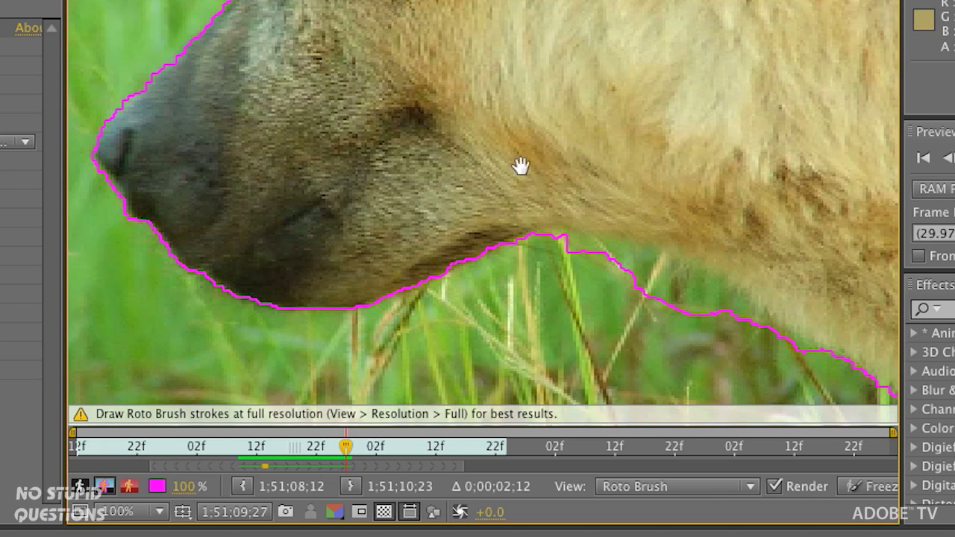
drag(520, 164, 465, 145)
key(Page_Down)
key(Page_Down)
key(Page_Down)
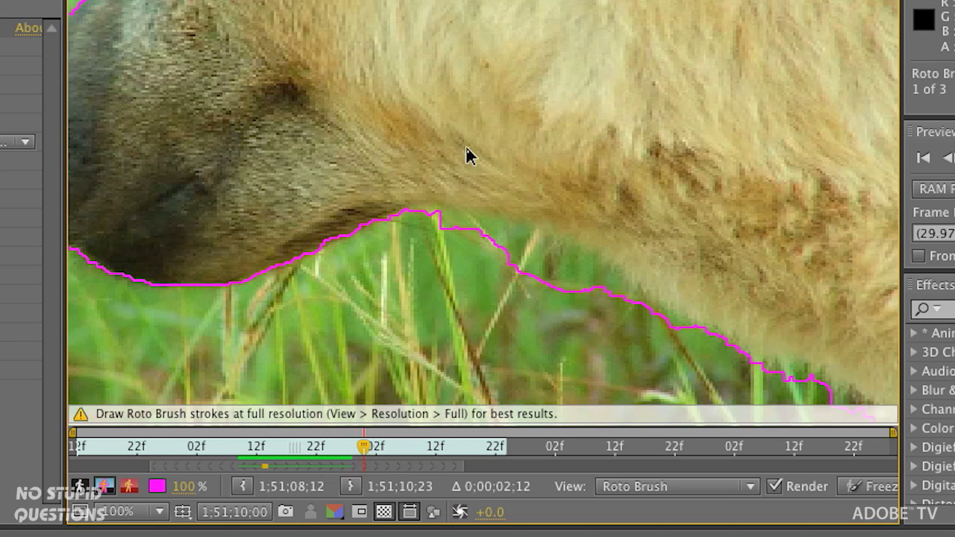
key(Page_Up)
key(Page_Up)
key(Page_Up)
key(Page_Up)
key(Page_Up)
key(Page_Up)
key(Page_Up)
key(Page_Up)
key(Page_Up)
key(Page_Up)
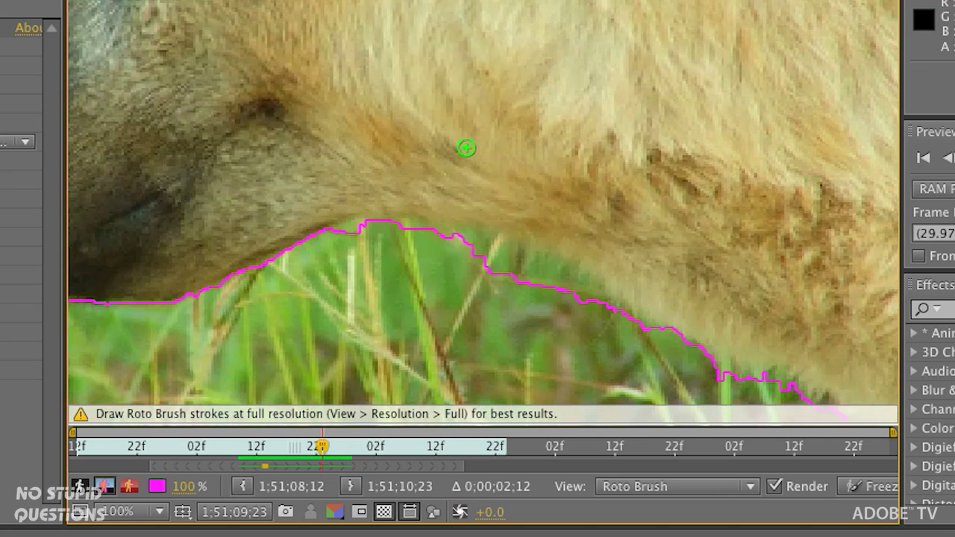
key(Page_Up)
key(Page_Up)
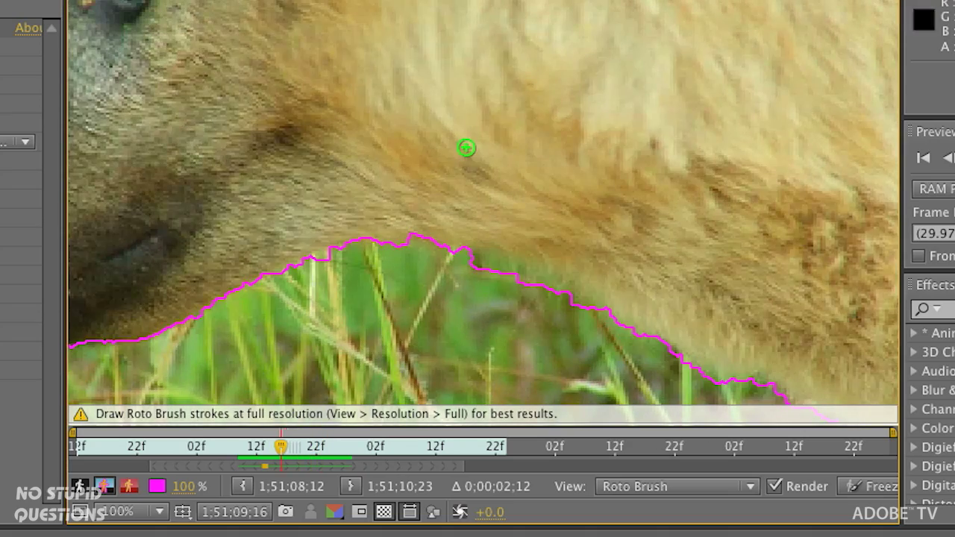
key(Page_Up)
key(Page_Up)
key(Page_Up)
key(Page_Down)
key(Page_Down)
key(Page_Down)
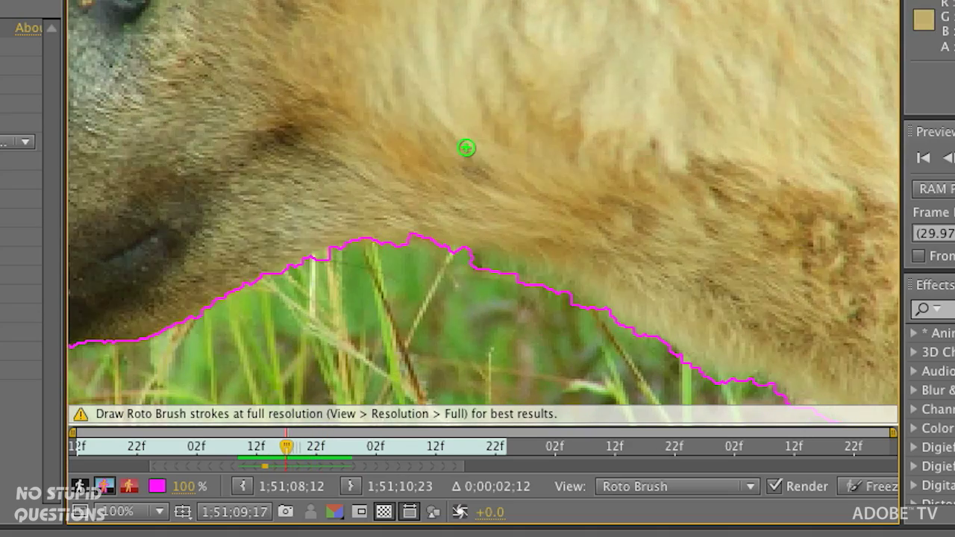
- At frame 1;51;09;17, exclude the grass beneath the throat with a background stroke
key(Page_Up)
key(Page_Up)
key(Page_Down)
key(Page_Down)
drag(480, 271, 523, 288)
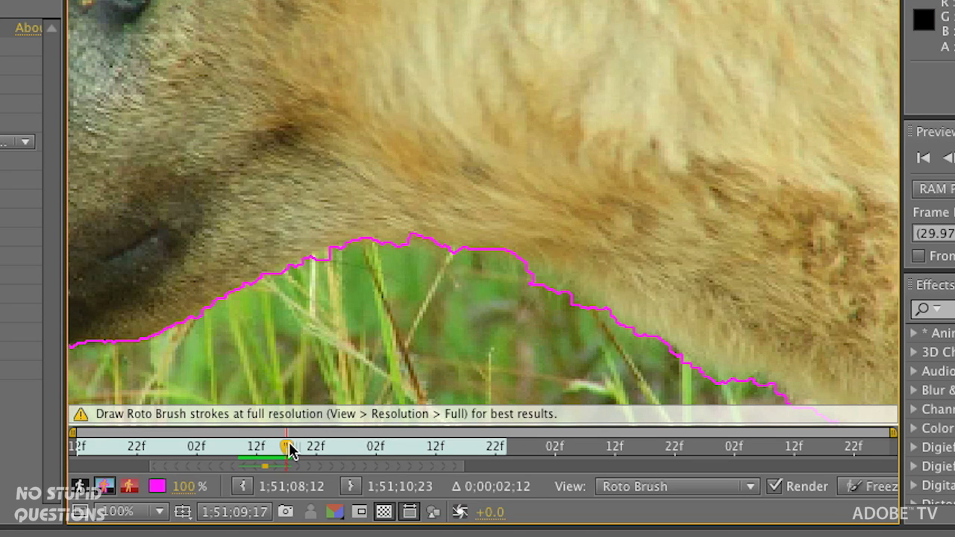
- Scrub ahead to frame 1;51;10;05 and back to 1;51;09;11 to check the propagated outline around the whole head
drag(289, 450, 401, 450)
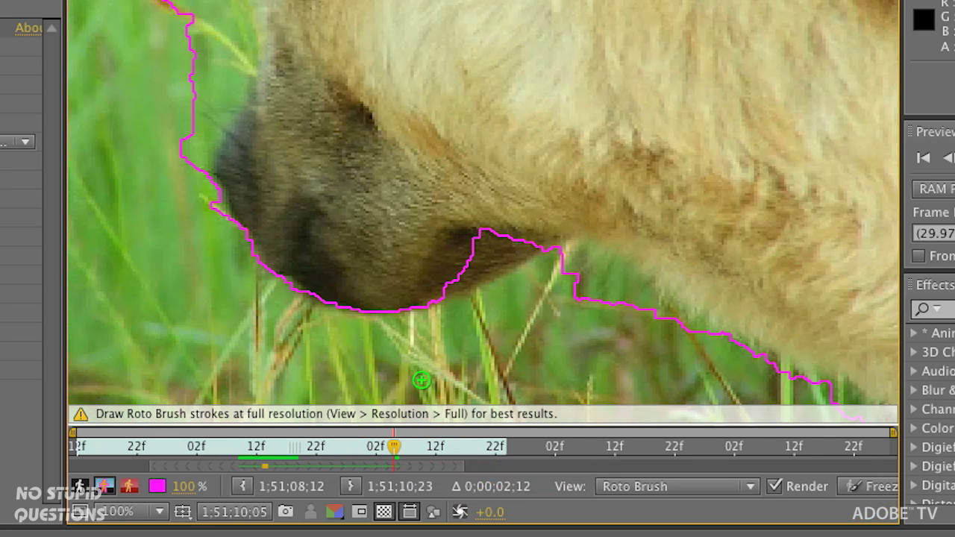
key(comma)
key(comma)
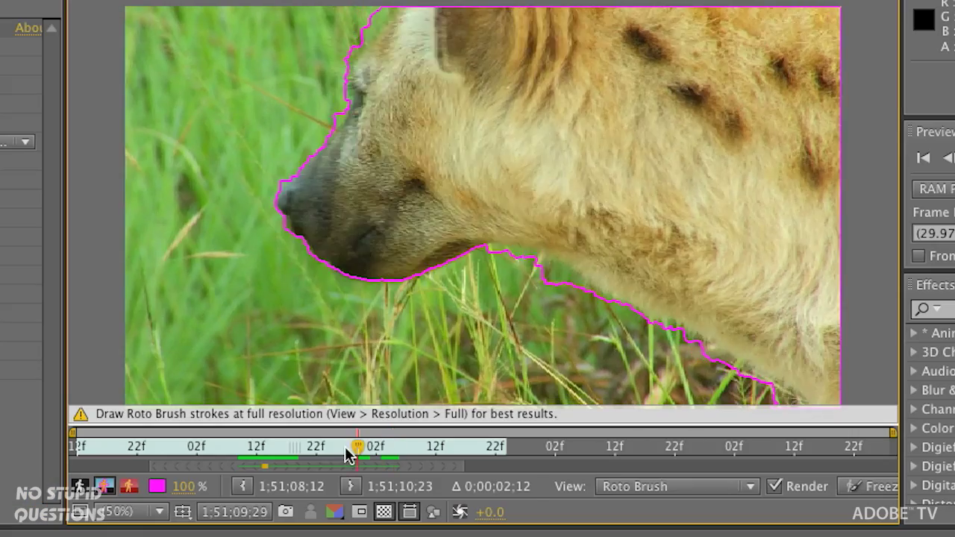
drag(347, 455, 253, 460)
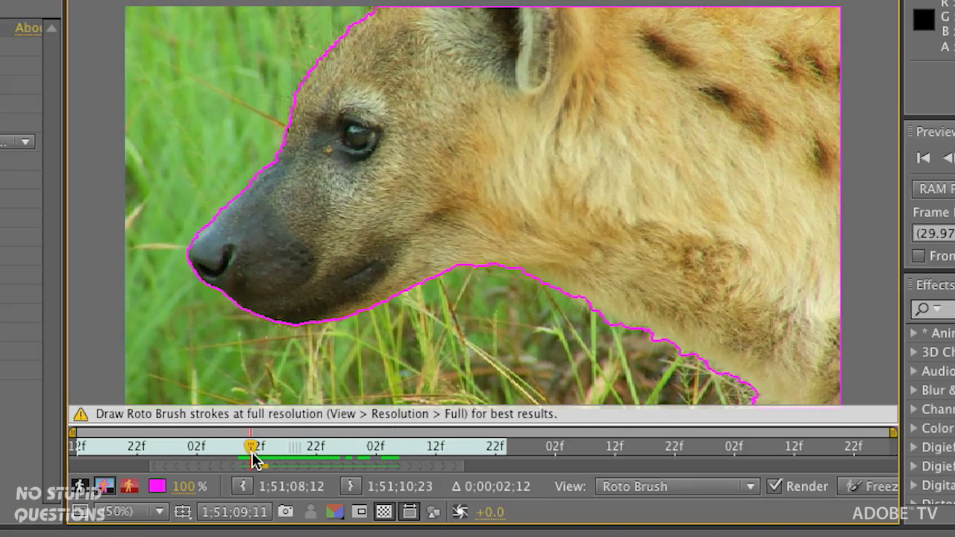
- Step backward to frame 1;51;09;06 and compare the outline across the neighbouring frames
key(Page_Up)
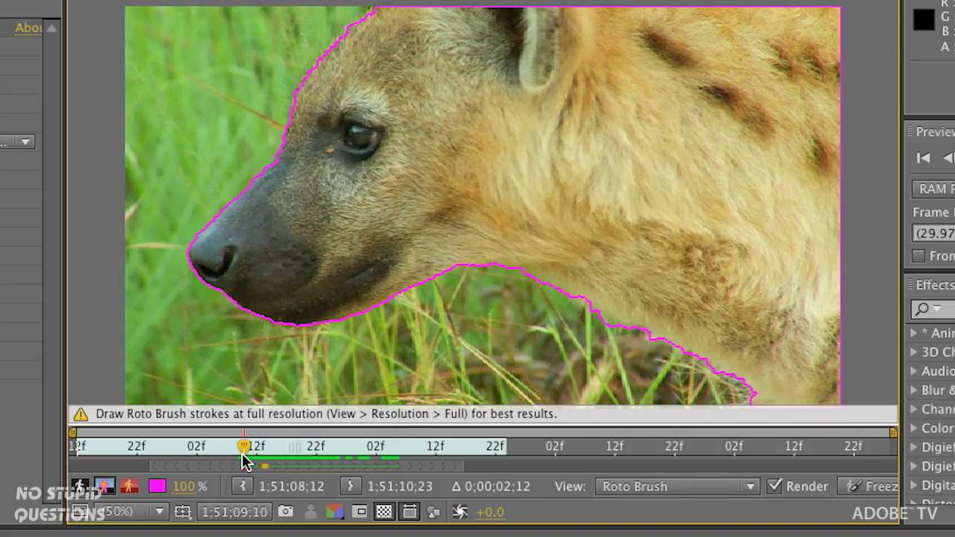
key(Page_Up)
key(Page_Up)
key(Page_Up)
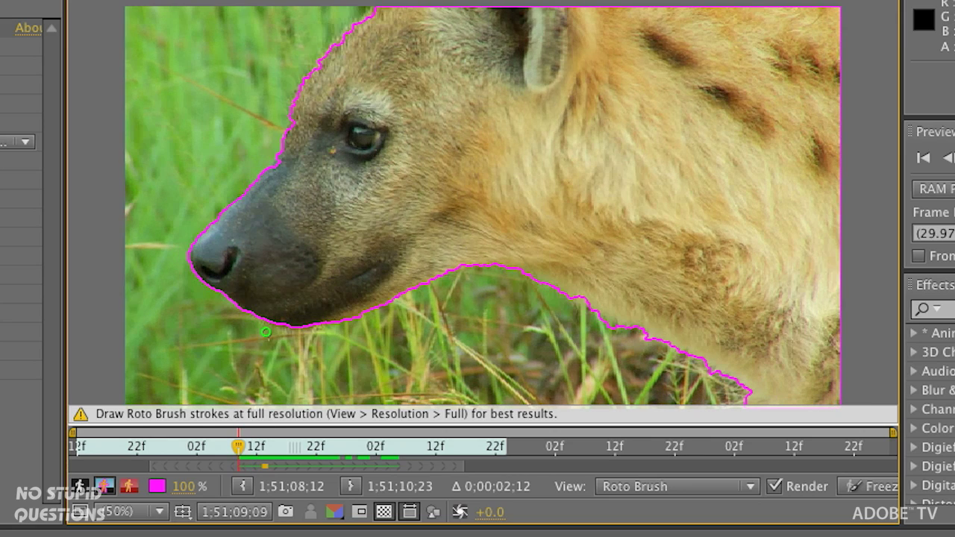
key(Page_Up)
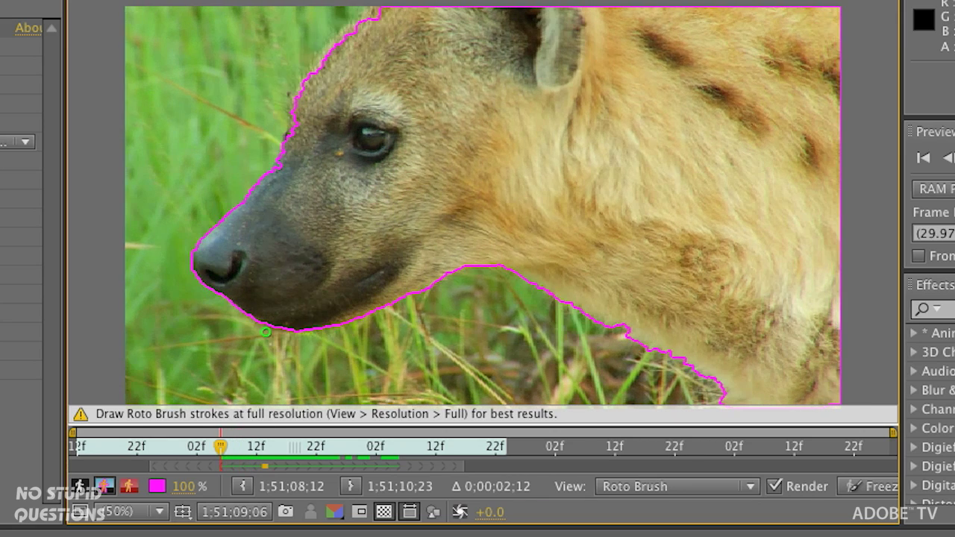
key(Page_Down)
key(Page_Down)
key(Page_Down)
key(Page_Down)
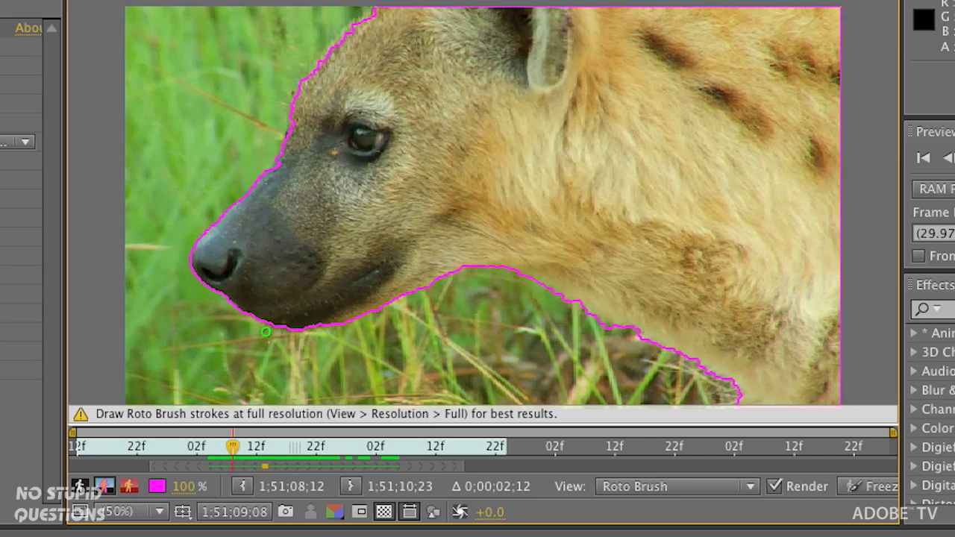
key(Page_Up)
key(Page_Up)
key(Page_Up)
key(Page_Up)
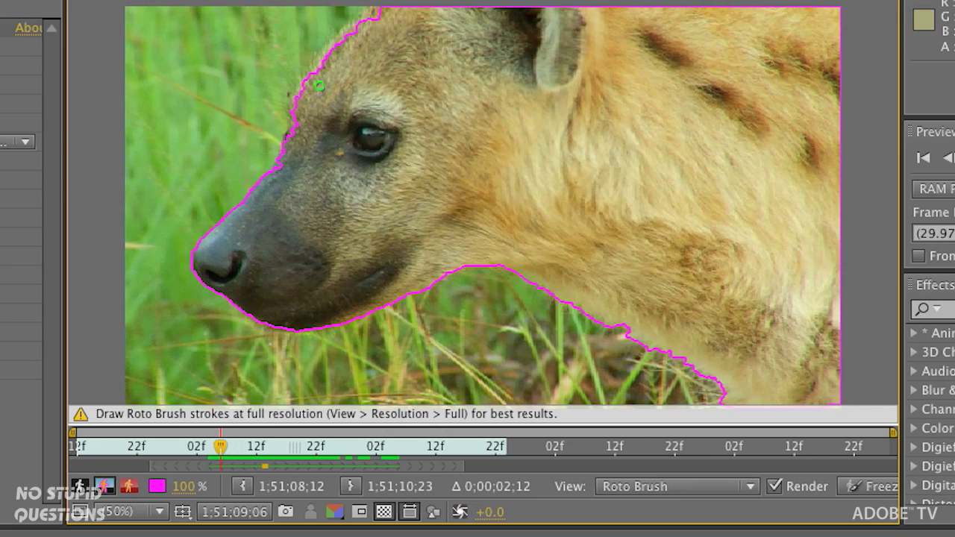
- At frame 1;51;09;06, extend the outline over the missed fur on the brow and forehead with foreground strokes
key(period)
drag(315, 68, 525, 262)
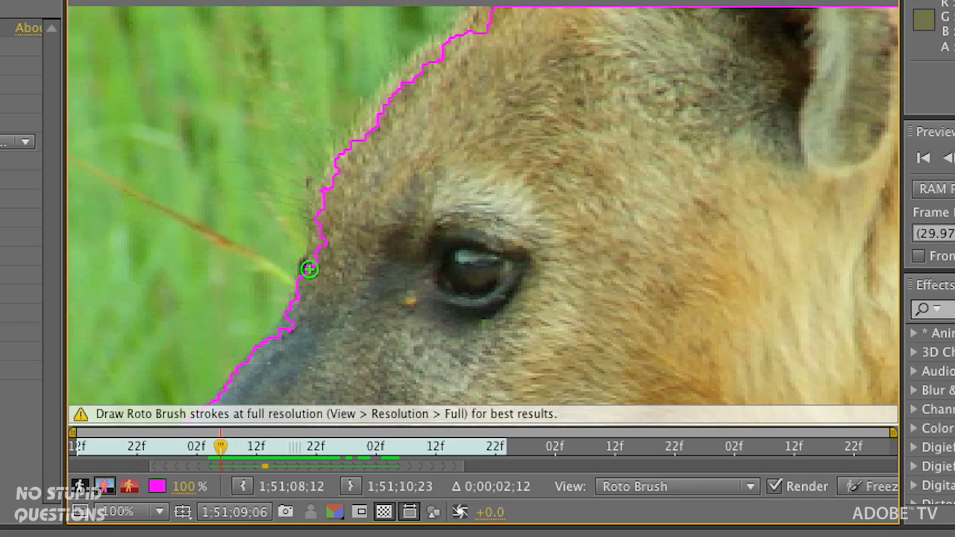
drag(317, 261, 323, 223)
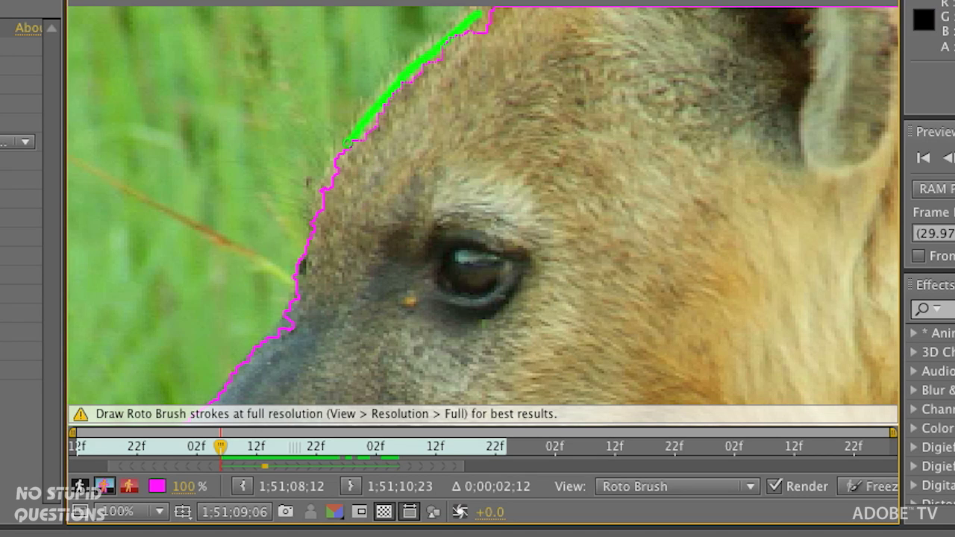
drag(318, 216, 318, 218)
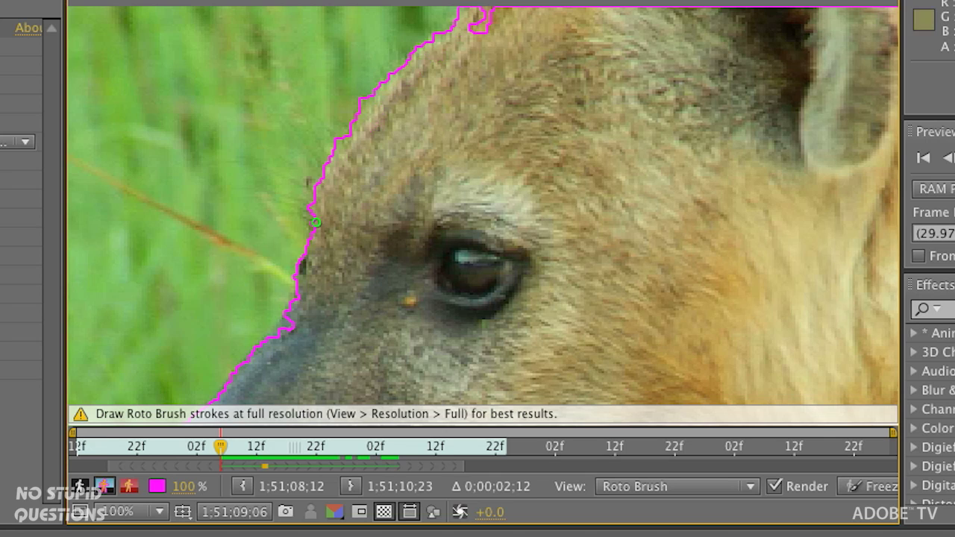
drag(464, 48, 467, 71)
- Add a short foreground stroke where the brow meets the muzzle, and move to frame 1;51;09;12
drag(473, 177, 484, 47)
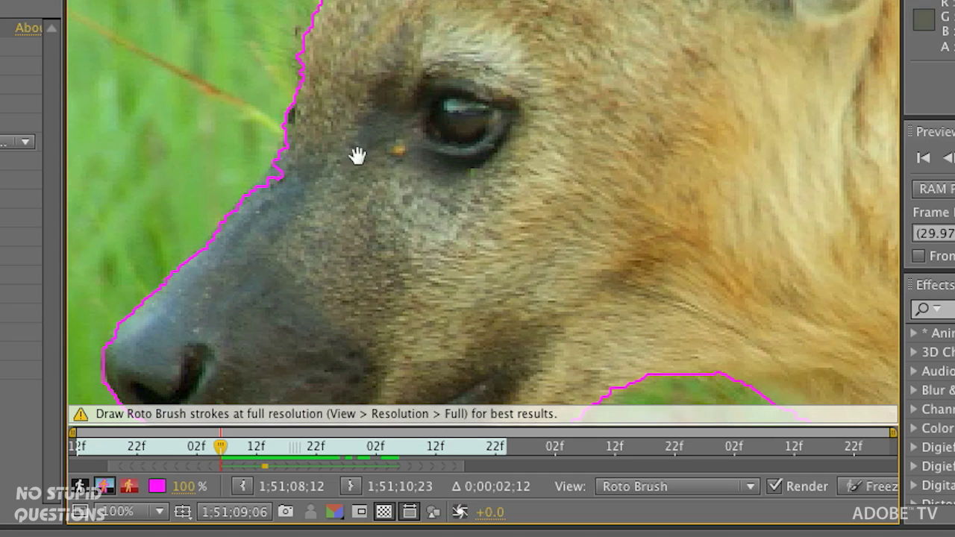
drag(275, 174, 285, 149)
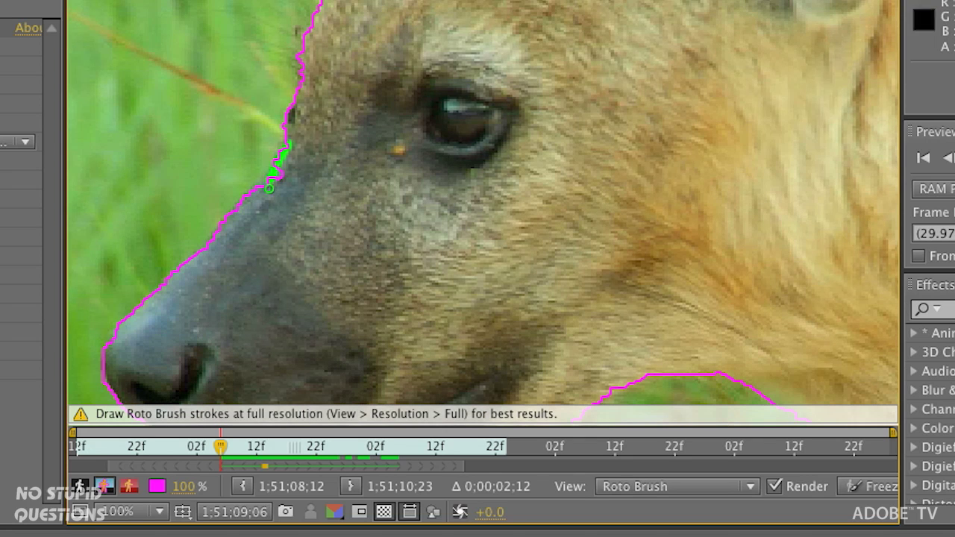
mouse_move(326, 215)
mouse_down()
mouse_move(326, 29)
mouse_move(298, 43)
mouse_up()
drag(589, 76, 538, 138)
mouse_move(223, 448)
mouse_down()
mouse_move(292, 447)
mouse_move(256, 448)
mouse_up()
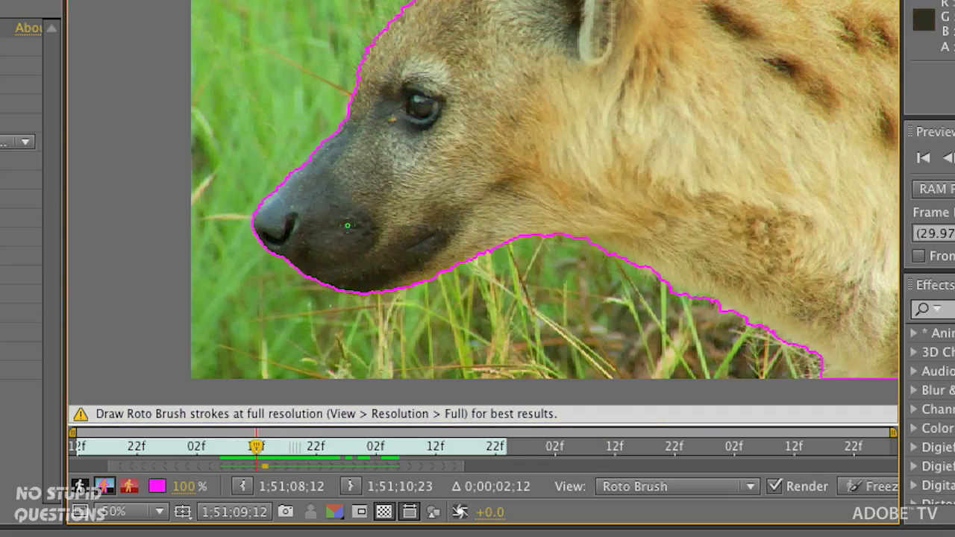
- Enable Refine Matte with Smooth at 5.4 and Feather at 34.6%, and check the matte in the Alpha view before returning to Alpha Boundary
drag(491, 41, 405, 100)
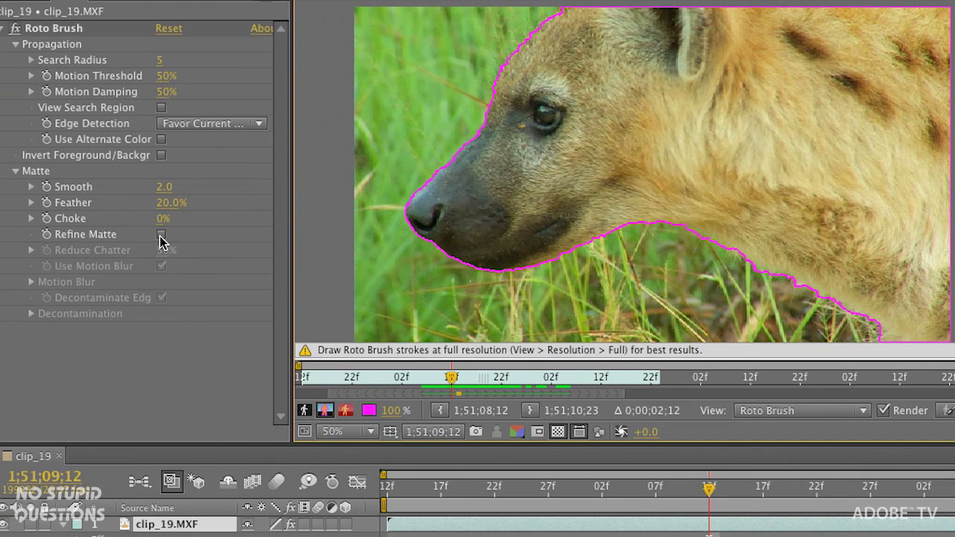
click(160, 235)
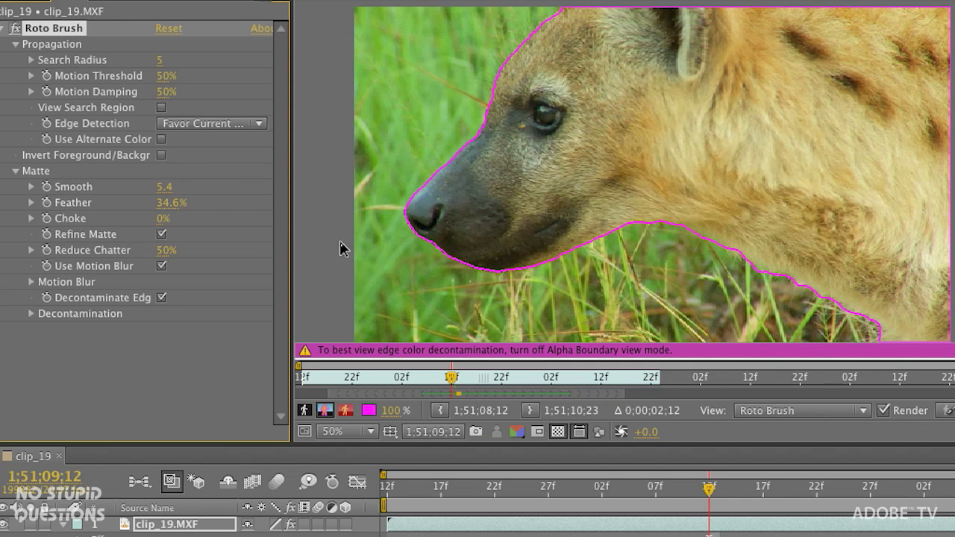
click(305, 411)
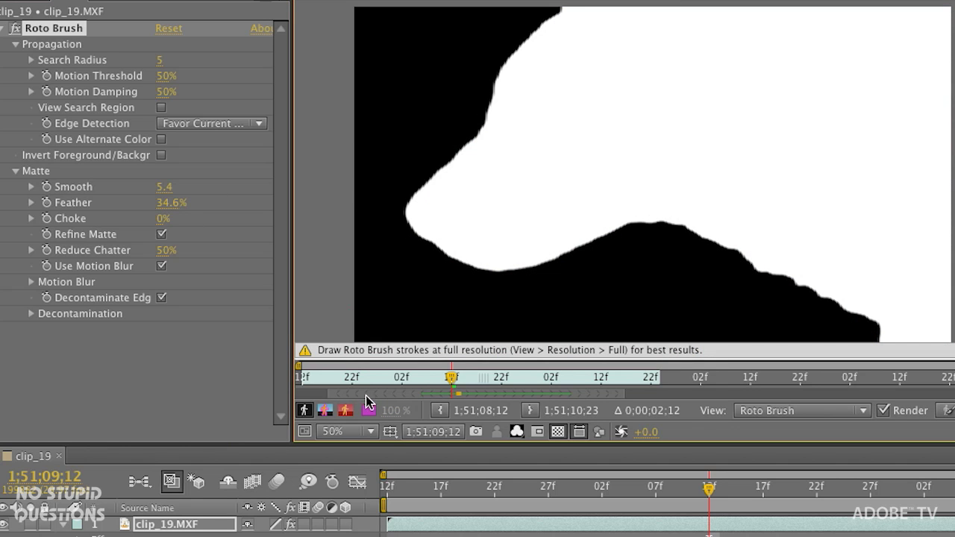
click(323, 412)
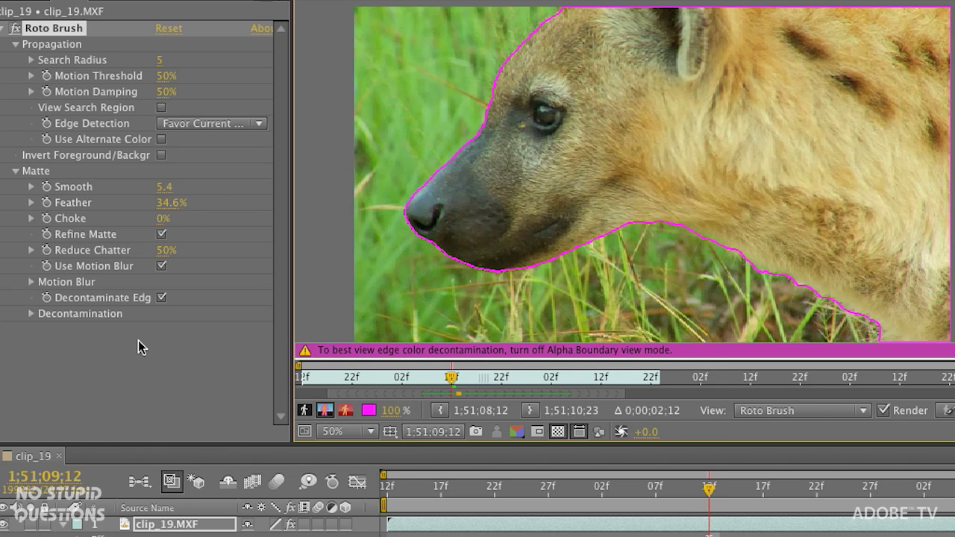